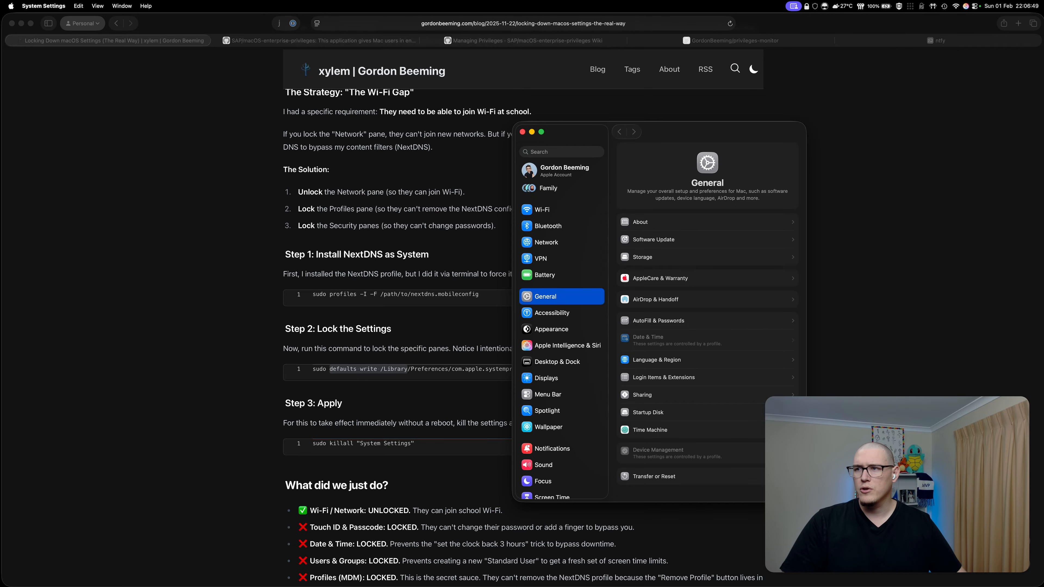
- Drag the System Settings General window from the right side to the left-centre of the screen
drag(664, 131, 496, 111)
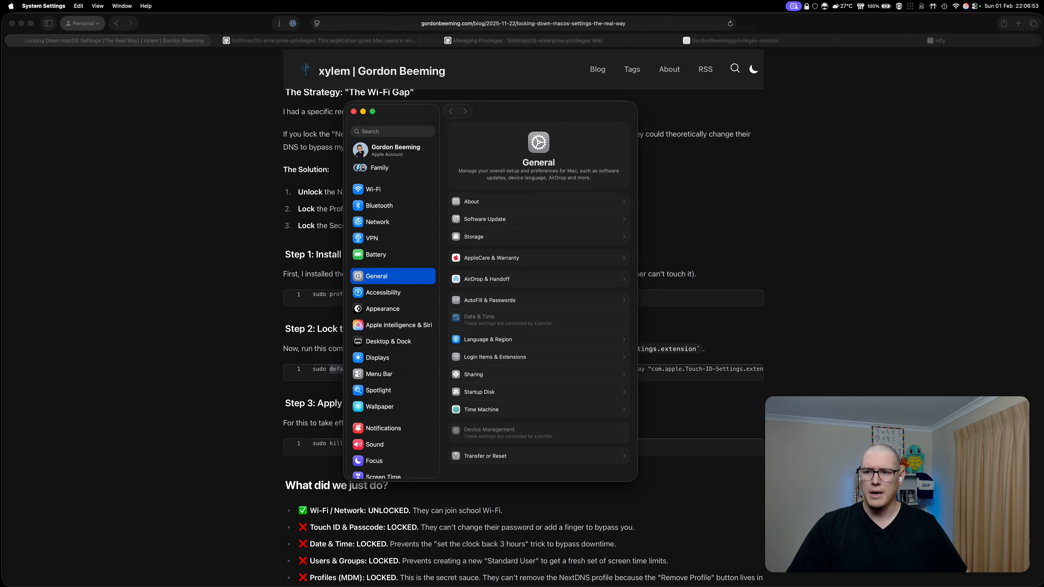
- Confirm Touch ID & Password and Users & Groups are unavailable, then close System Settings
scroll(394, 296, down, 5)
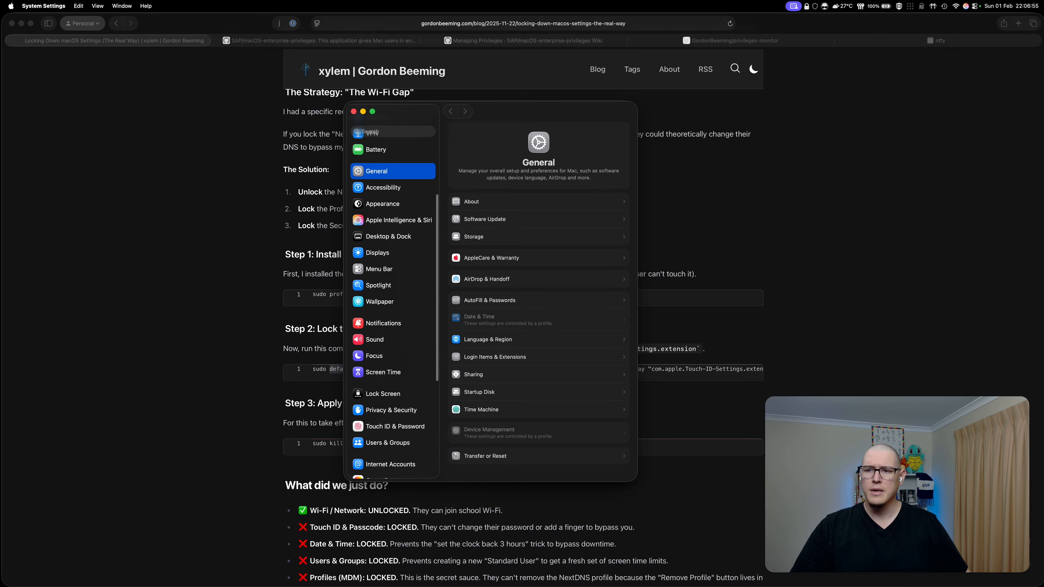
click(394, 426)
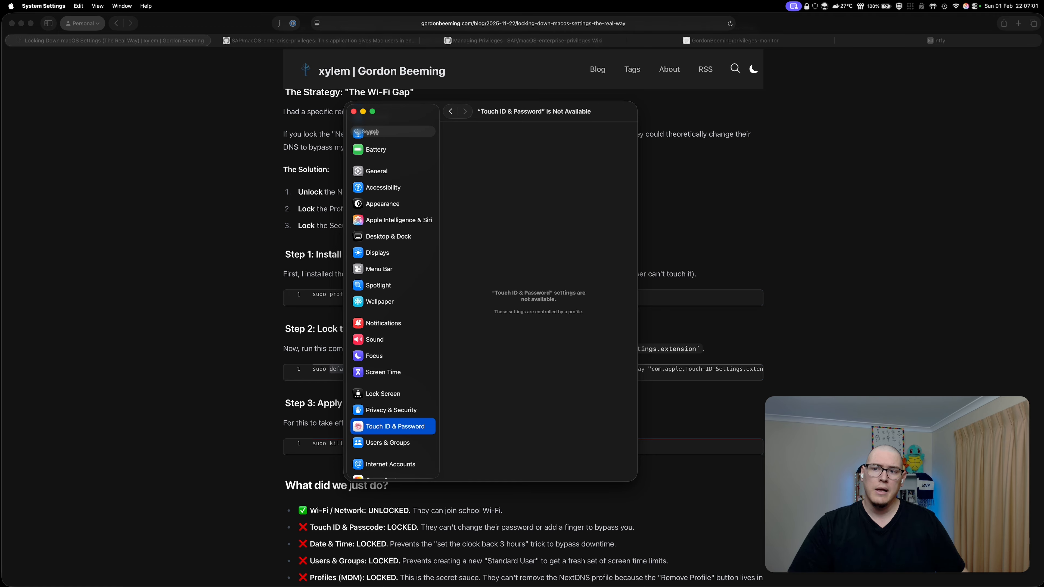
scroll(394, 411, down, 2)
click(394, 409)
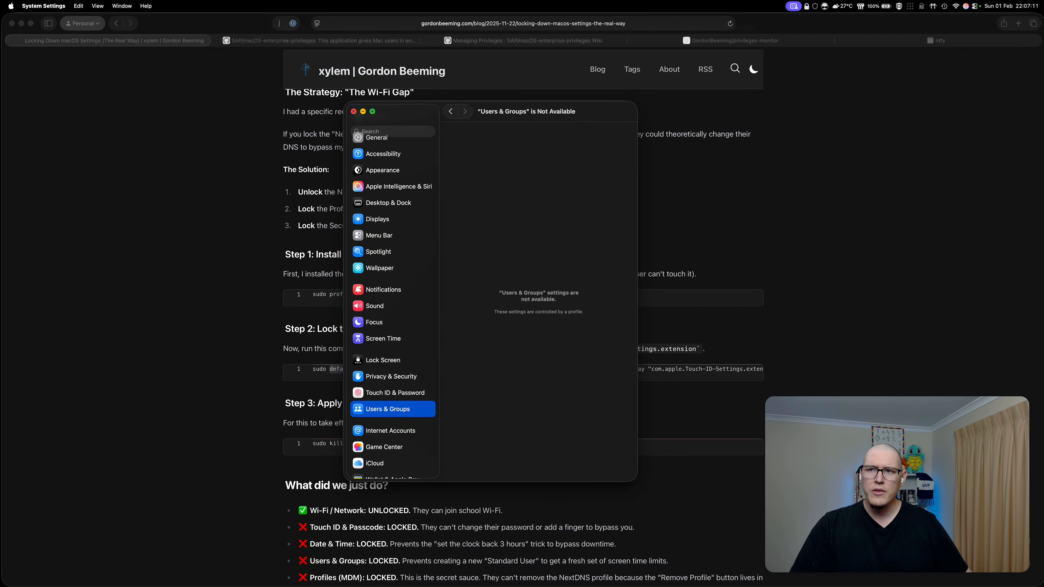
click(354, 111)
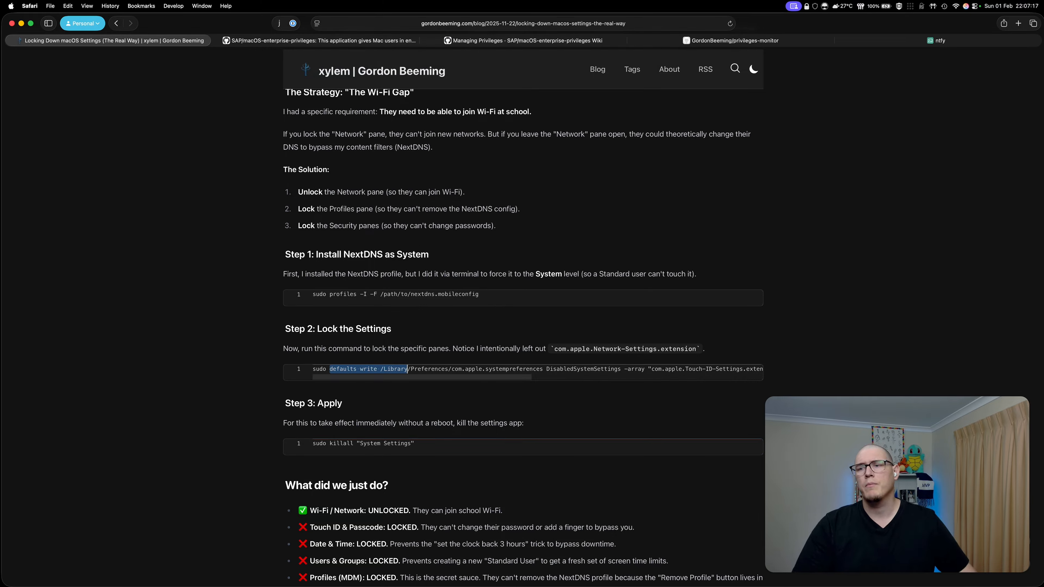
- Select and copy the sudo defaults delete DisabledSystemSettings command under How to Revert
double_click(427, 369)
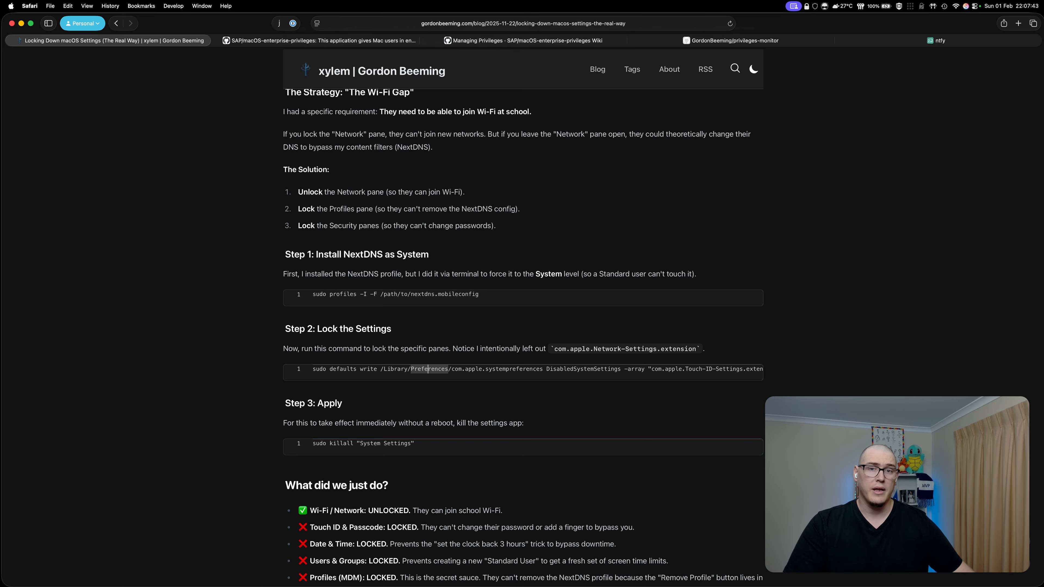
drag(312, 443, 414, 444)
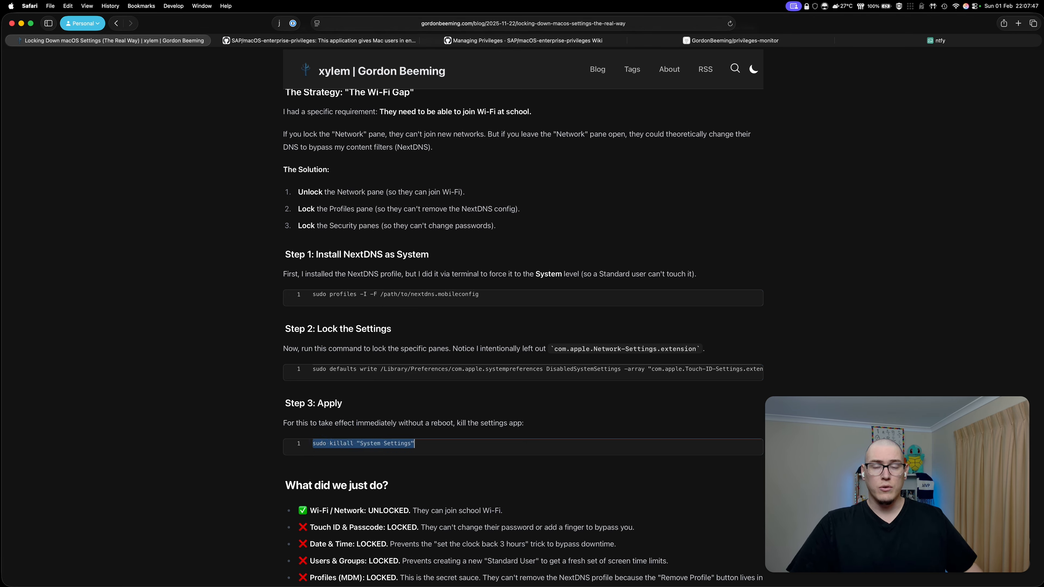
scroll(414, 444, down, 12)
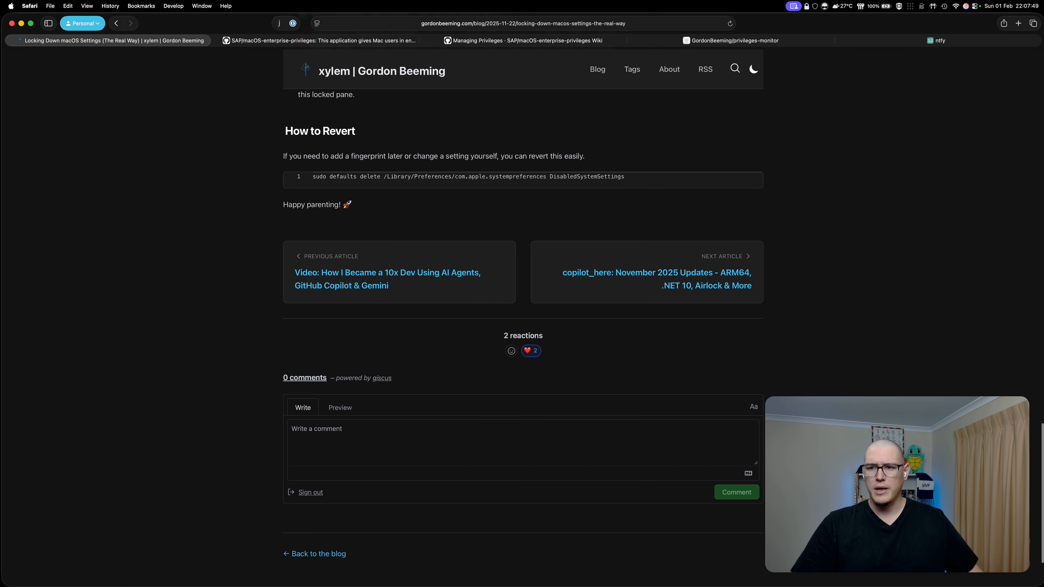
scroll(523, 329, up, 2)
drag(313, 224, 624, 224)
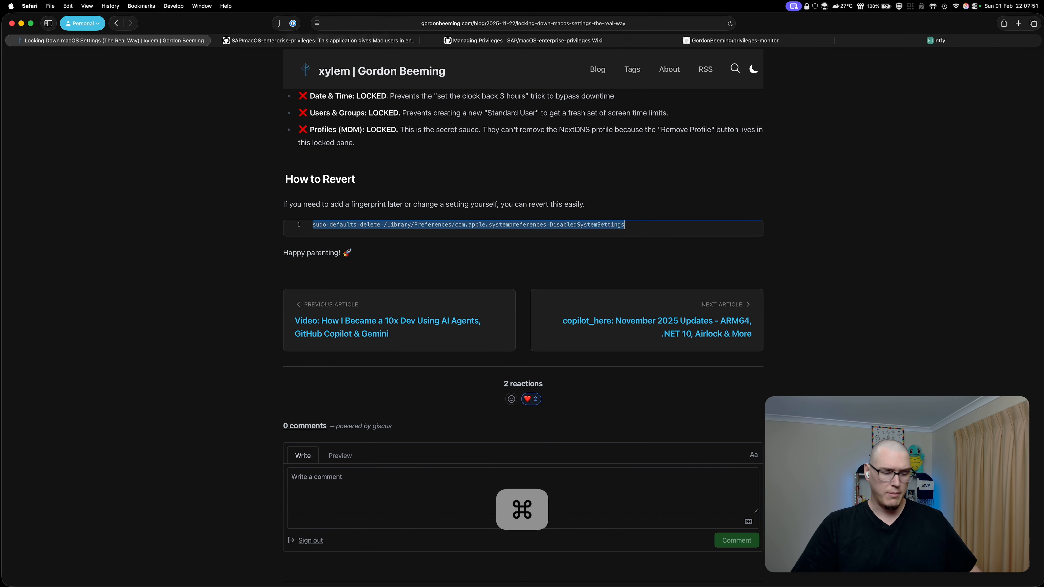
key(super+c)
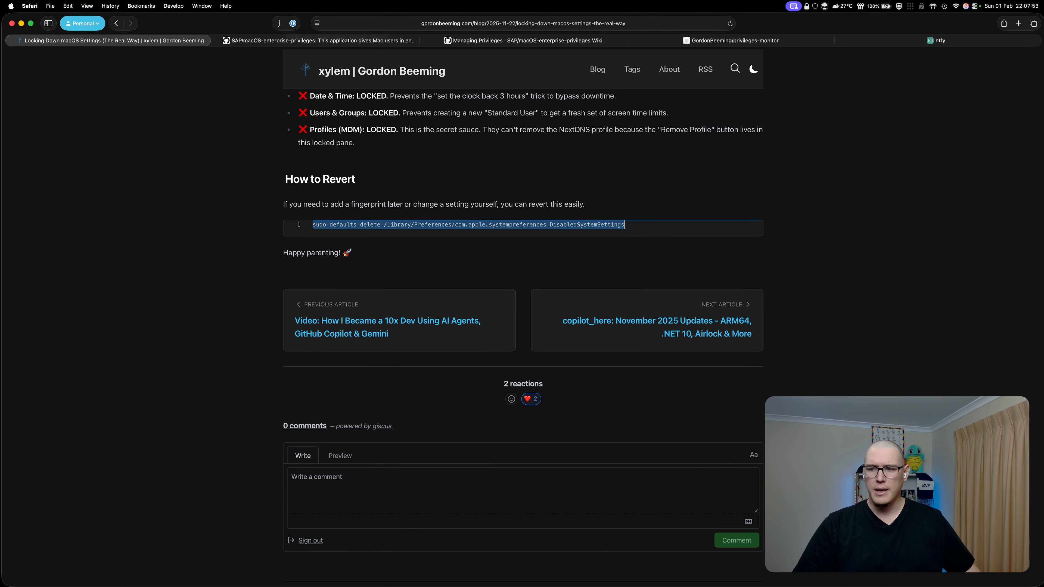
- Paste the copied revert command into Warp and run it
mouse_move(437, 585)
click(530, 566)
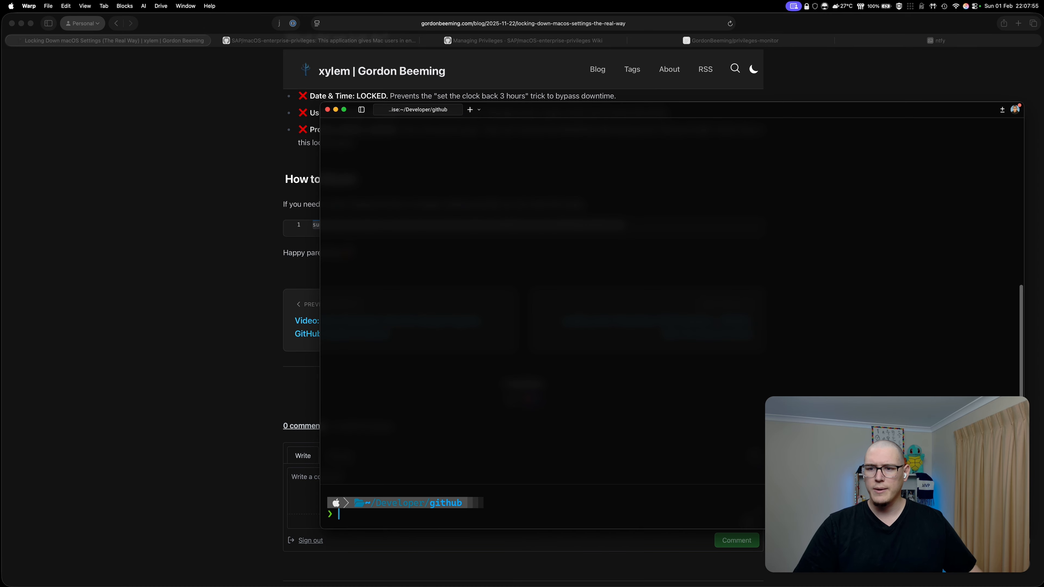
drag(604, 113, 343, 65)
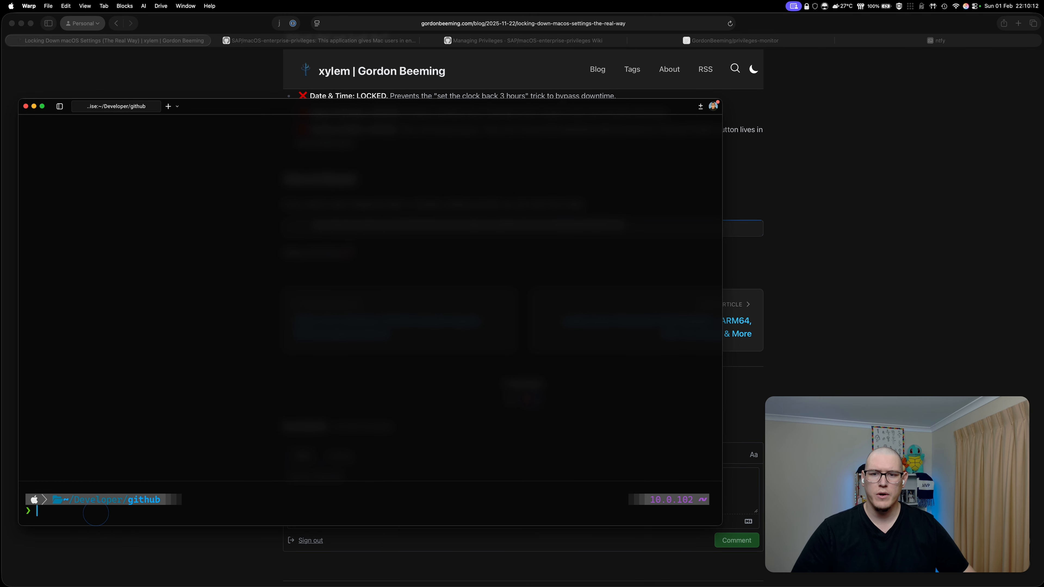
key(super+v)
key(Return)
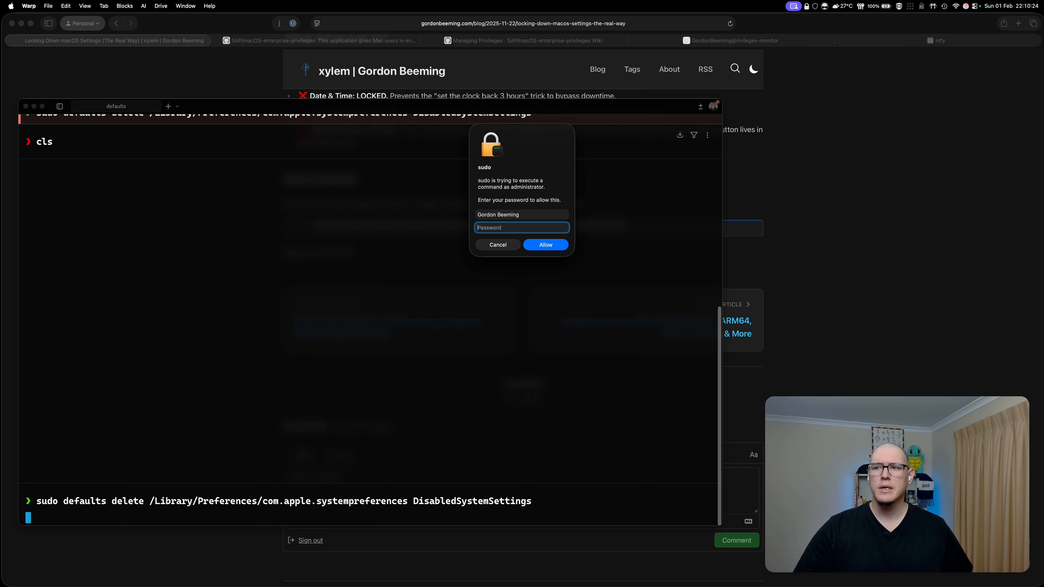
- Cancel the administrator password dialog, abort sudo with Ctrl+C, and return to Safari
key(shift+Tab)
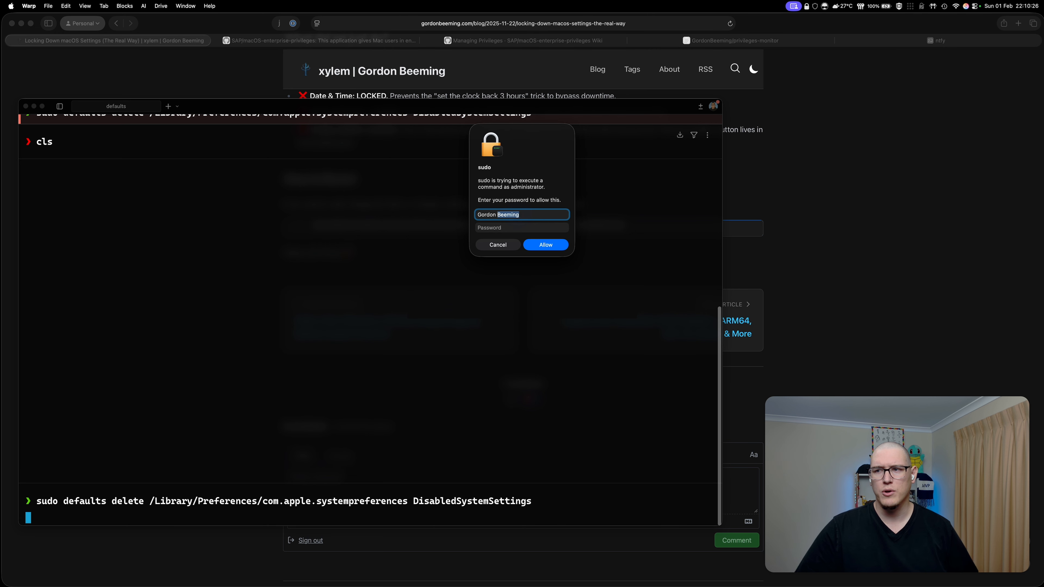
text(efr)
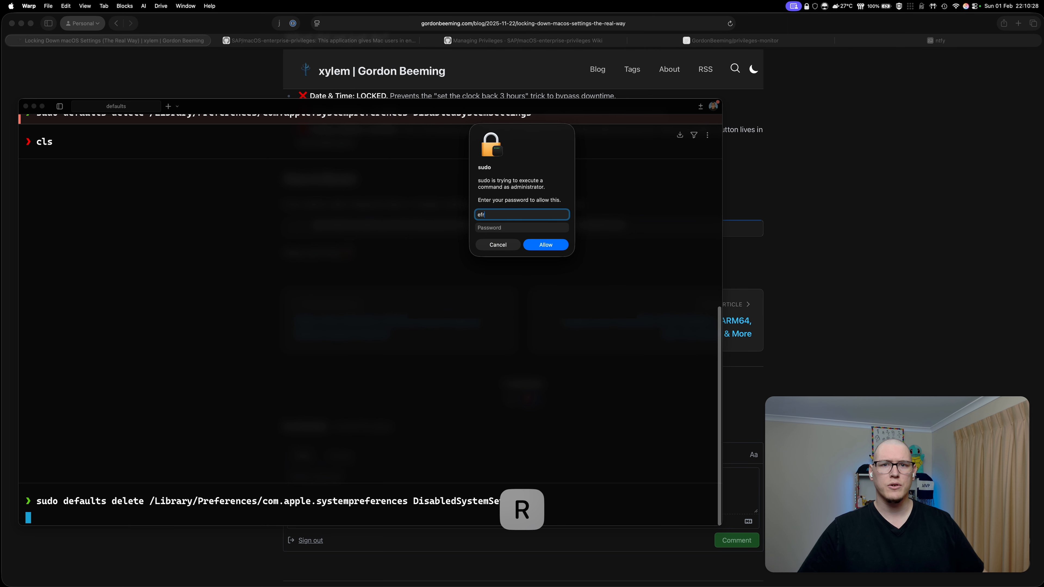
key(Escape)
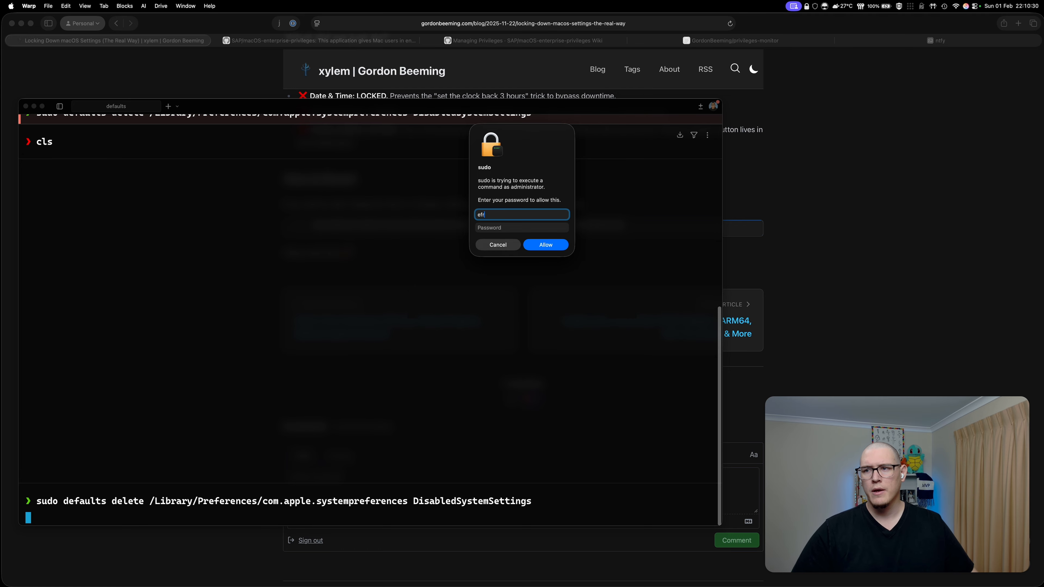
key(Escape)
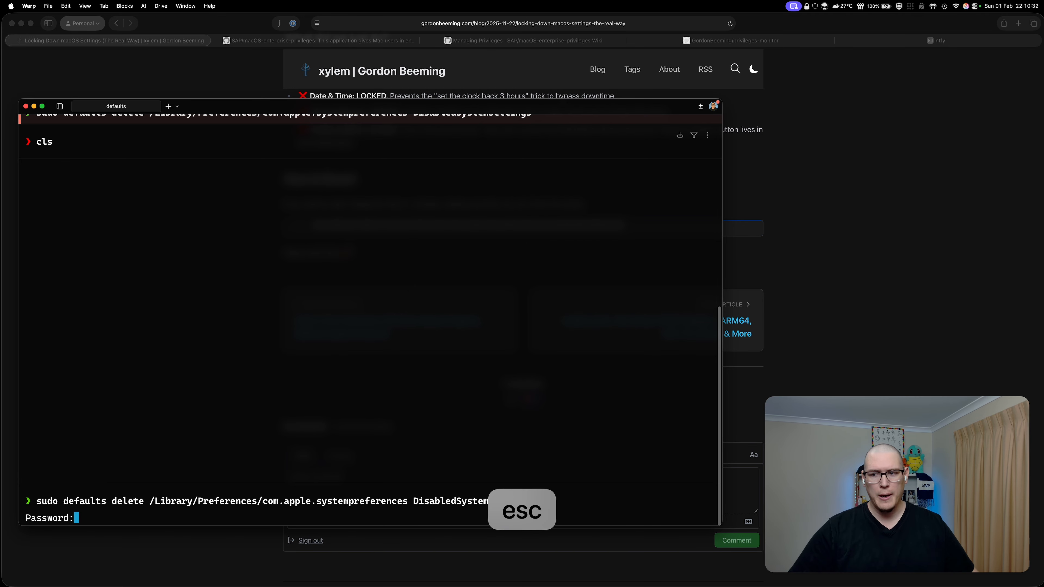
key(ctrl+c)
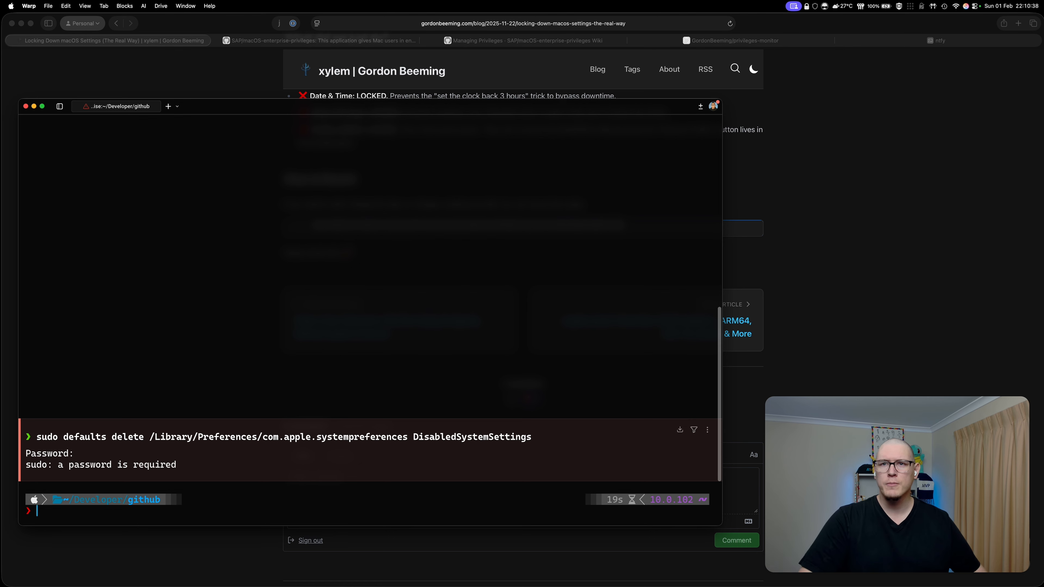
key(super+Tab)
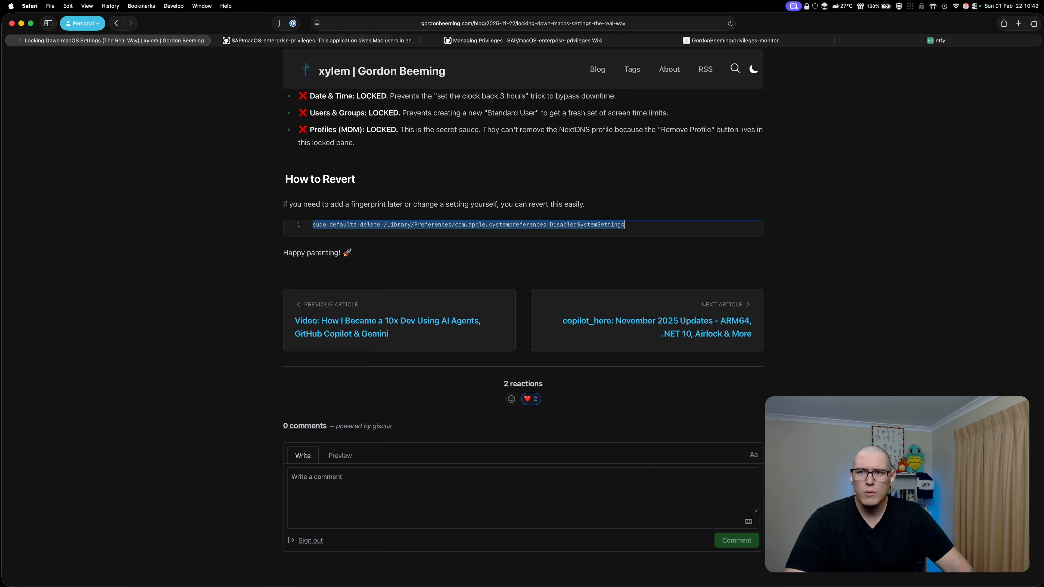
- Switch to the SAP macOS-enterprise-privileges repository tab and scroll through it
scroll(523, 329, up, 5)
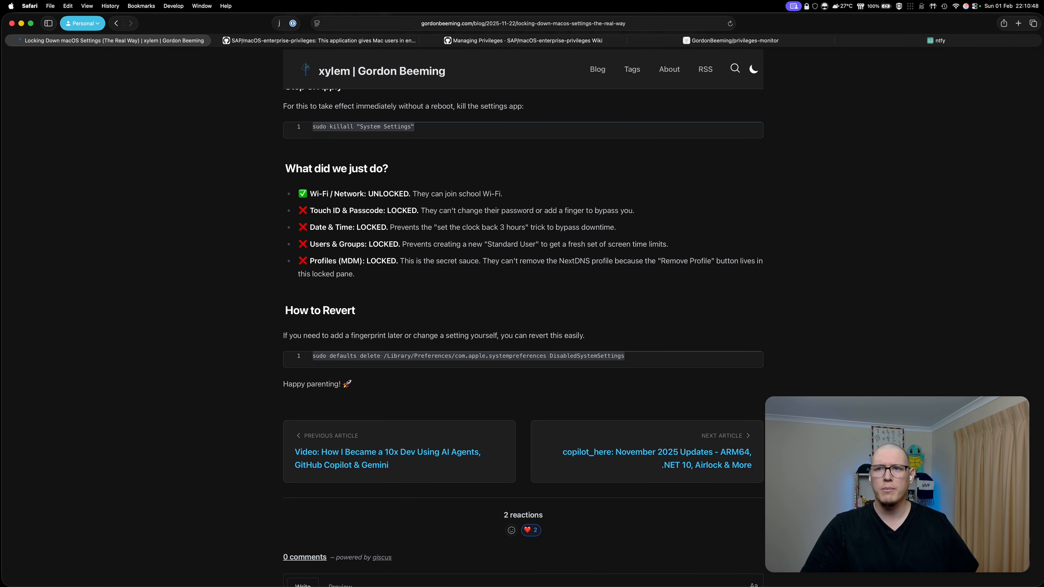
key(ctrl+Tab)
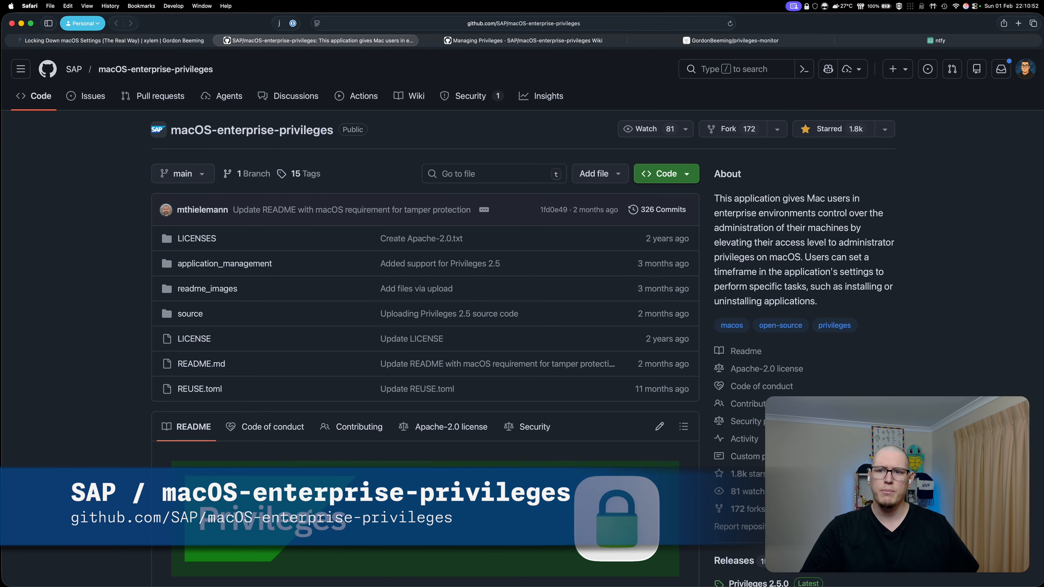
scroll(522, 288, down, 2)
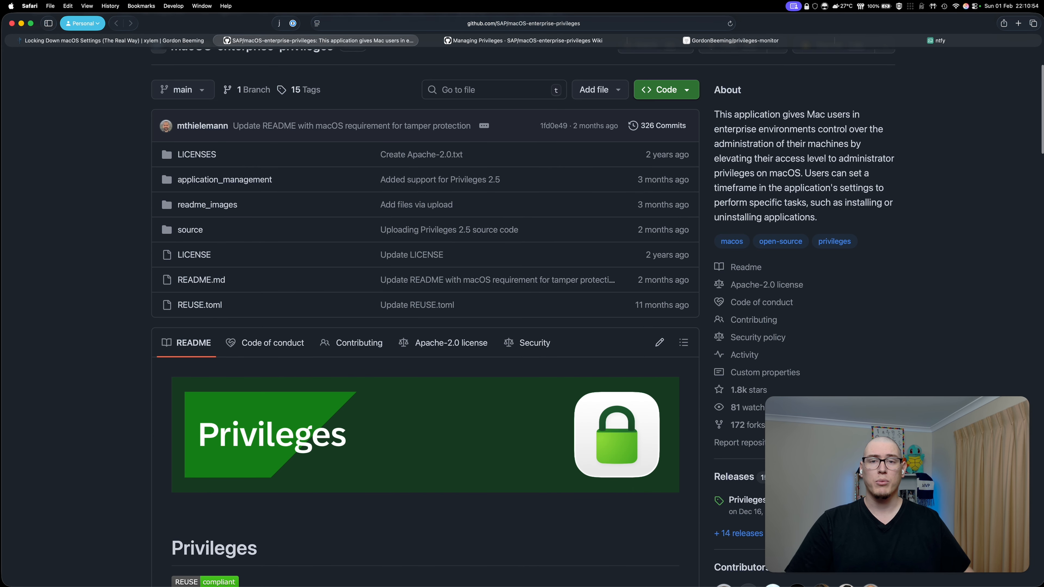
scroll(424, 313, down, 6)
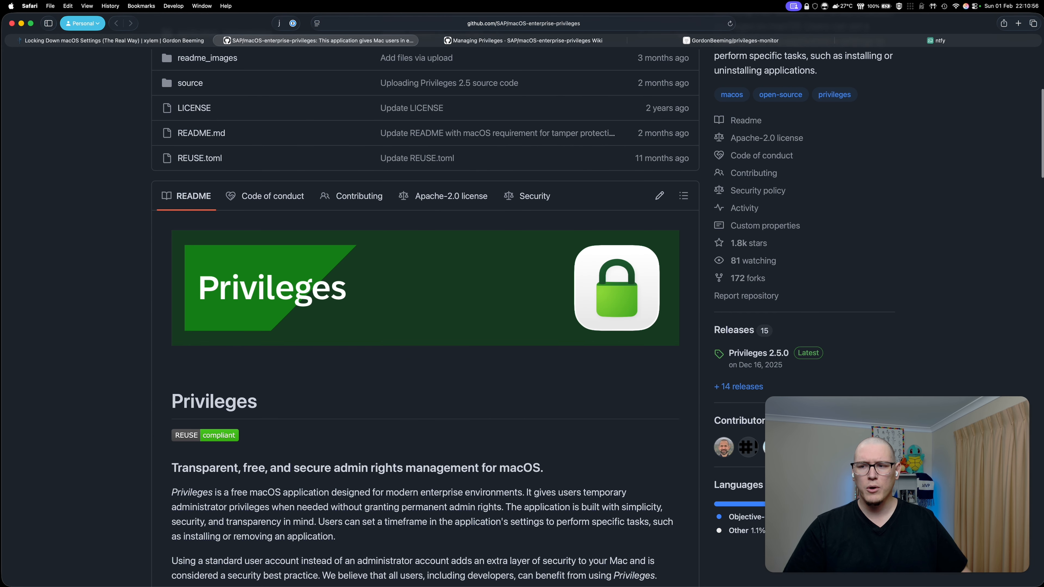
scroll(423, 312, down, 1)
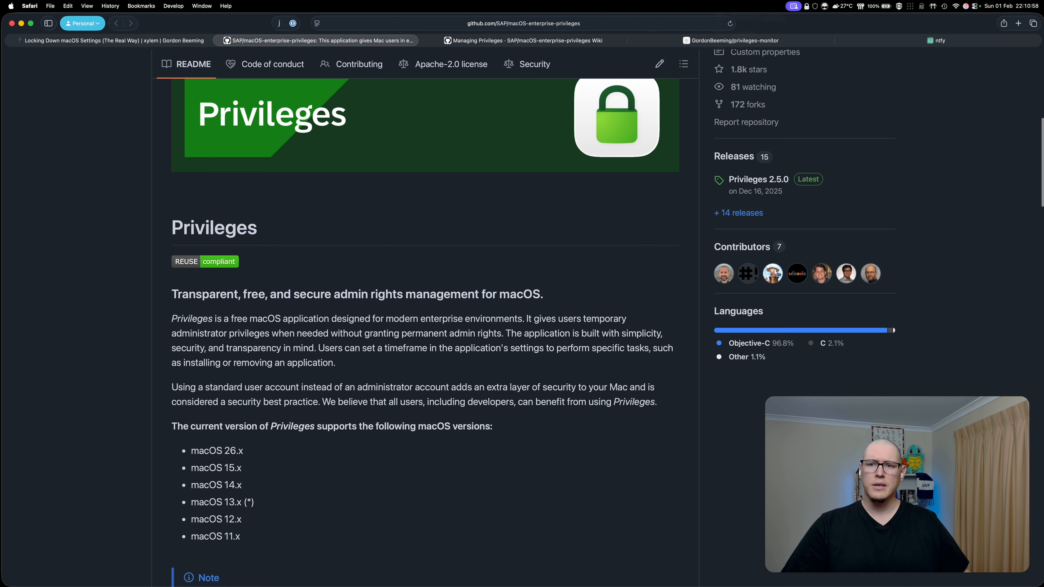
- Open the Privileges menu-bar menu and dismiss it without choosing an option
click(815, 6)
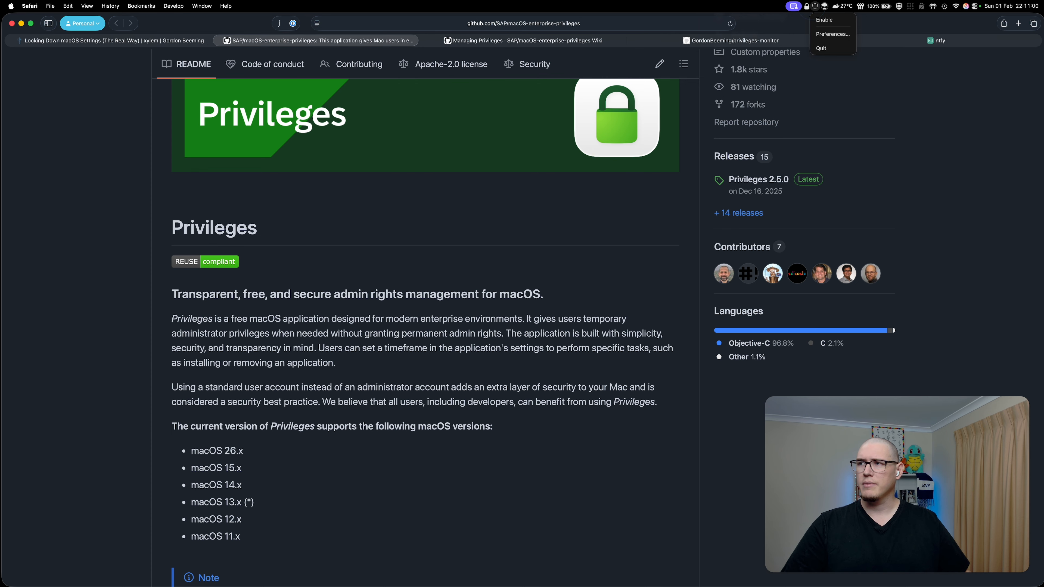
mouse_move(807, 6)
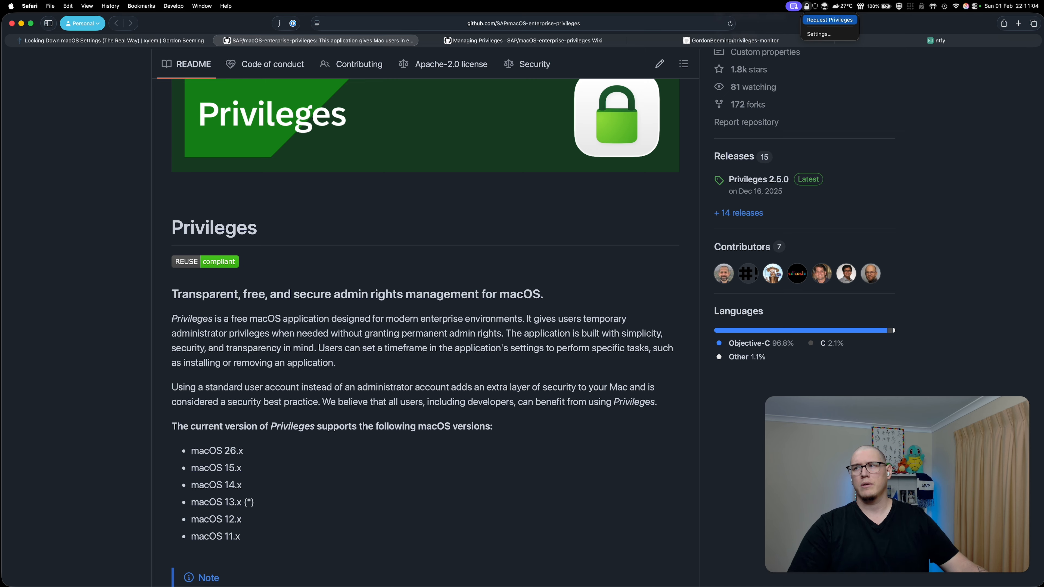
key(Escape)
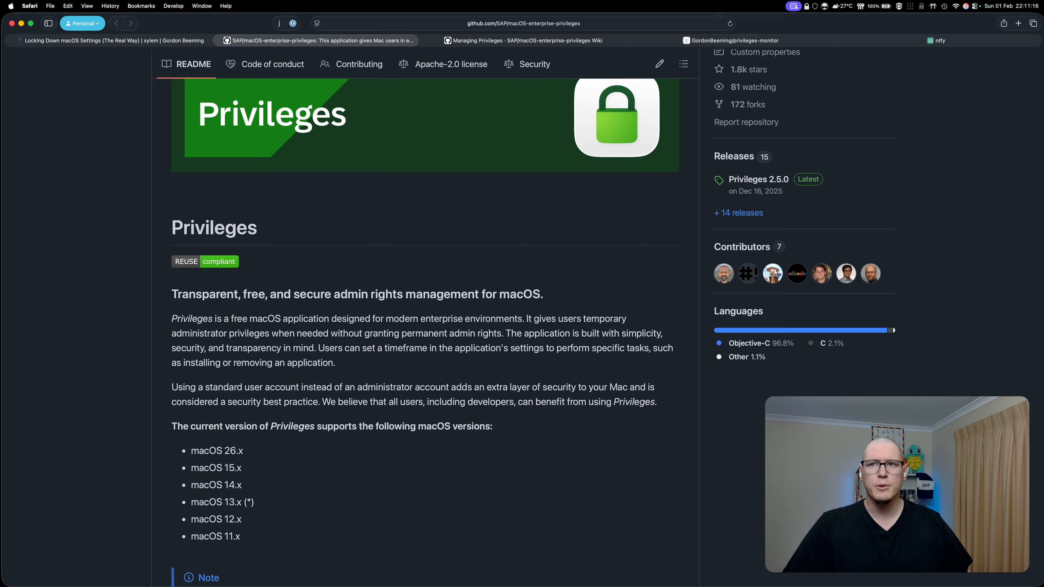
- Switch to the Managing Privileges wiki tab and scroll down the page
key(ctrl+Tab)
scroll(522, 288, down, 2)
scroll(522, 288, down, 2)
- Scroll over the Configuration profile keys list, then switch to the privileges-monitor repository tab
scroll(522, 288, up, 5)
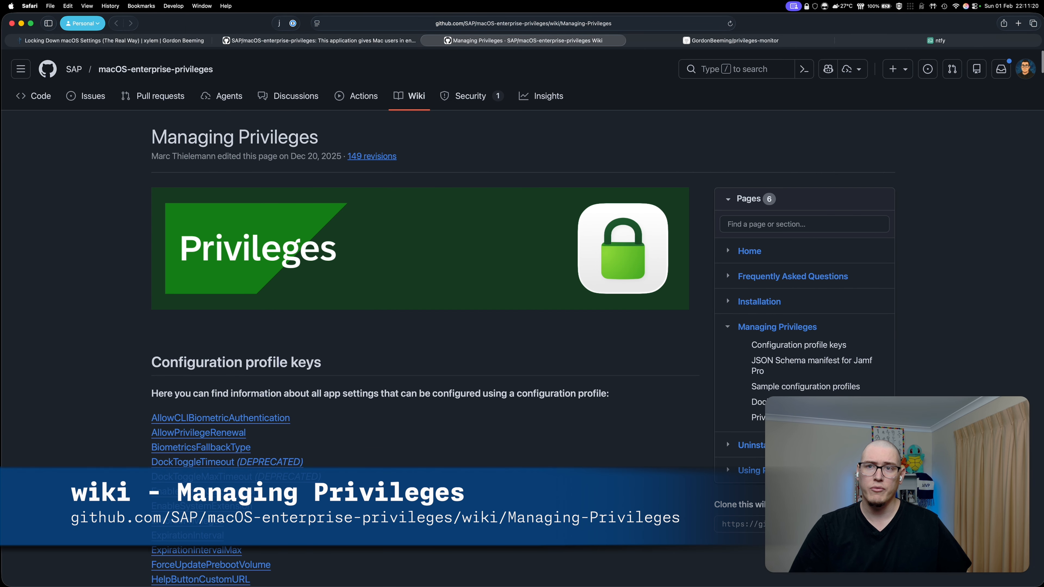
scroll(522, 288, down, 5)
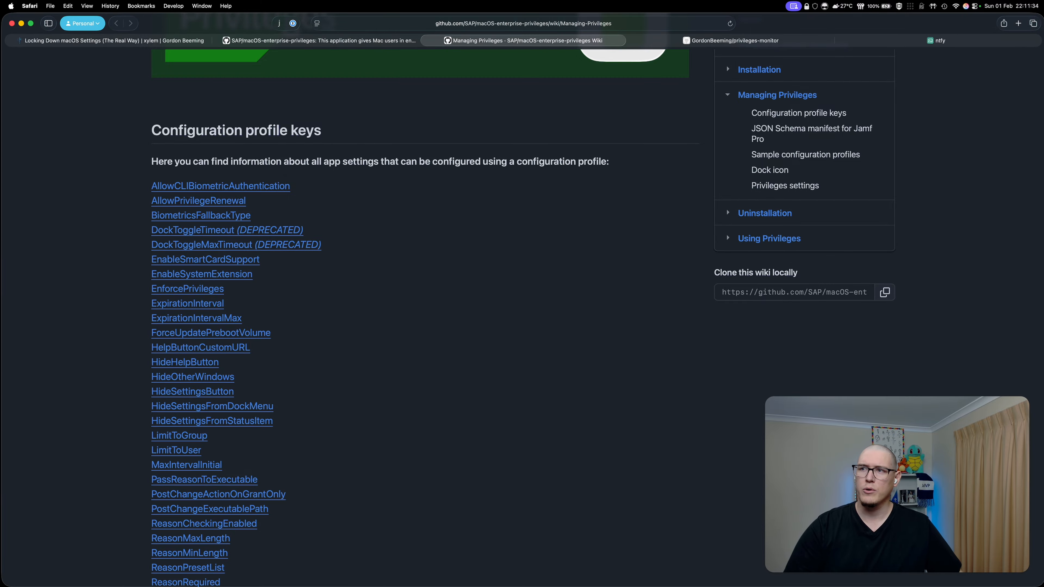
key(ctrl+Tab)
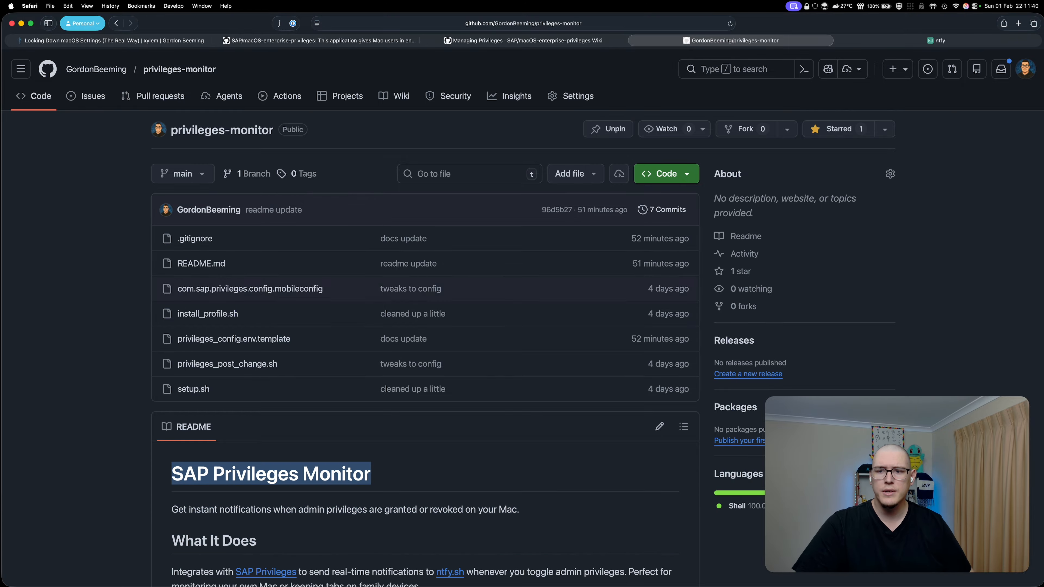
- Scroll through the SAP Privileges Monitor README, then choose Request Privileges from the menu-bar lock
scroll(98, 352, down, 4)
click(97, 352)
scroll(97, 353, up, 3)
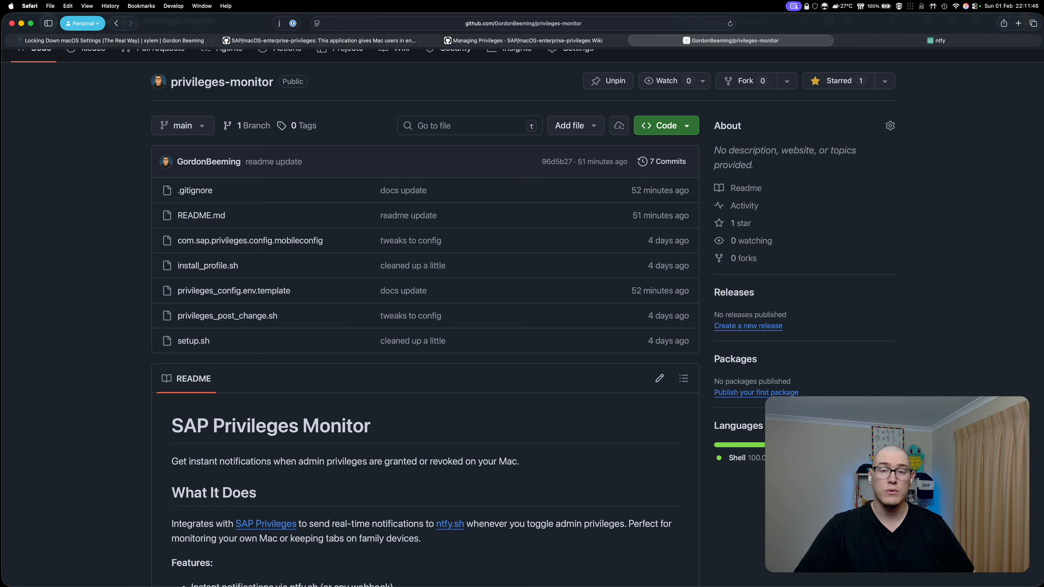
scroll(425, 329, down, 3)
scroll(425, 329, down, 3)
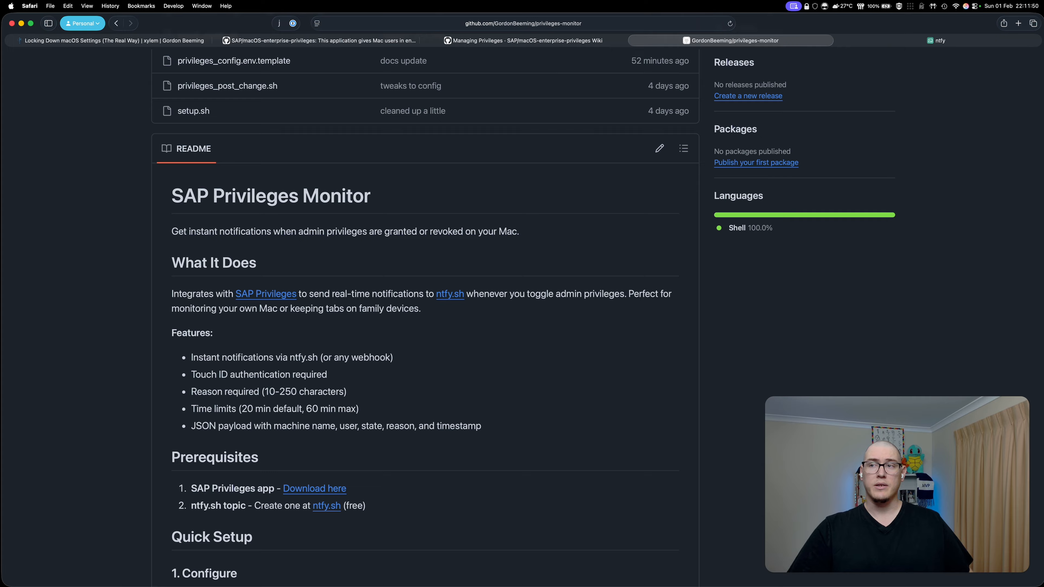
click(806, 5)
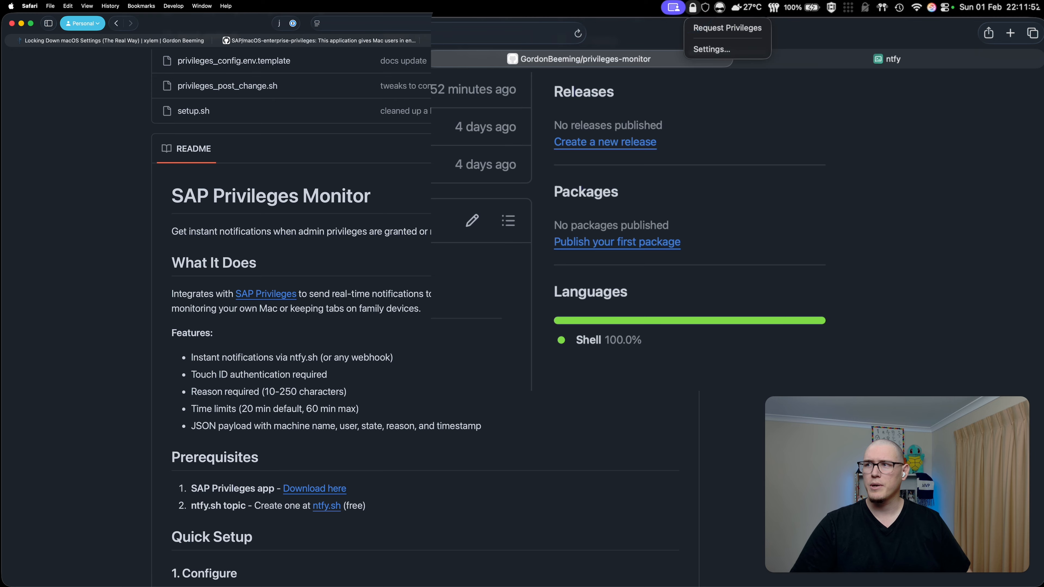
click(728, 28)
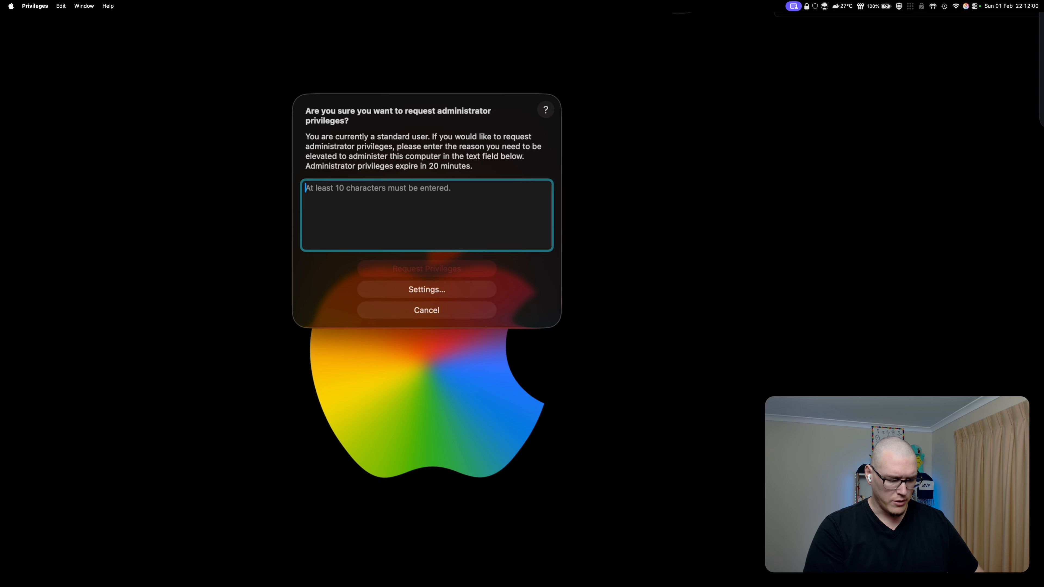
- Enter the reason 'disable locked settings' and submit the administrator privileges request
text(disable )
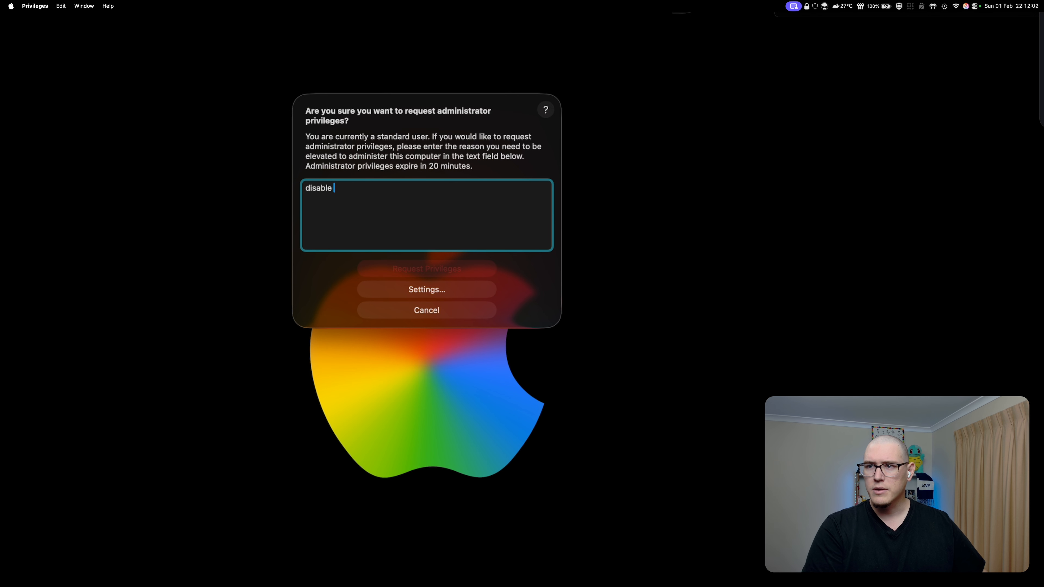
text(setting)
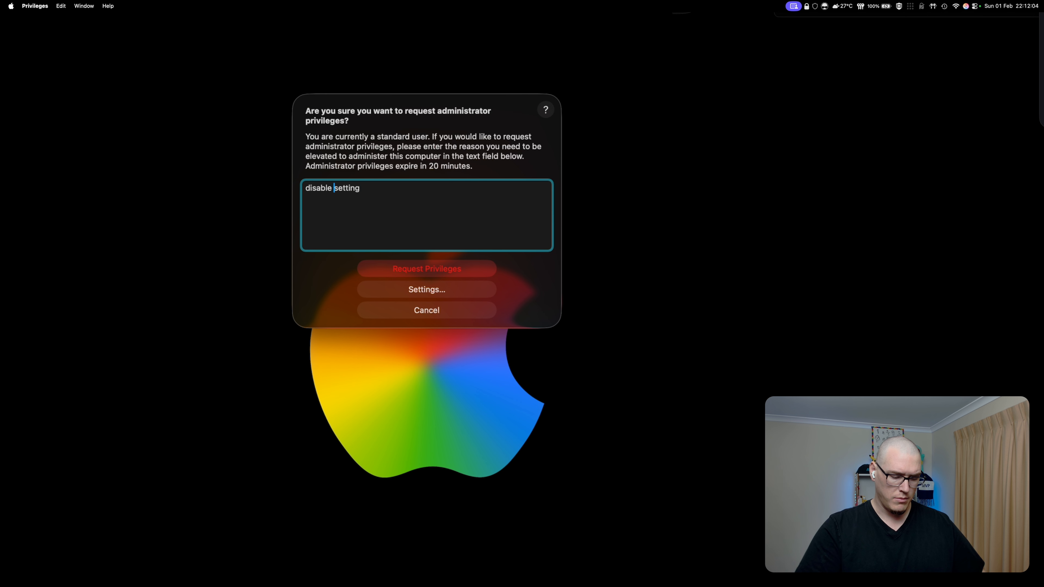
text(locked)
key(alt+Right)
text(s)
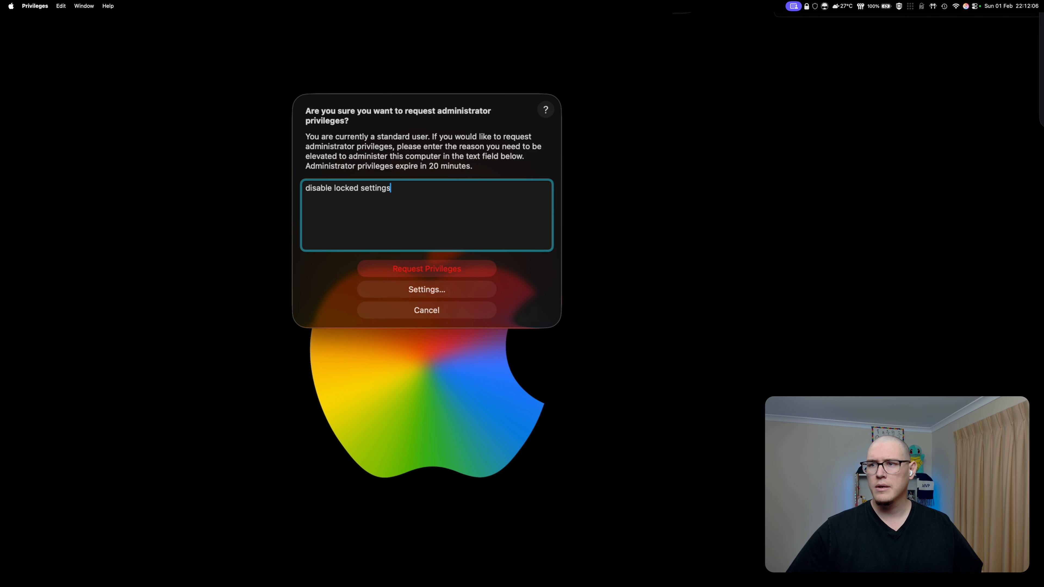
key(Return)
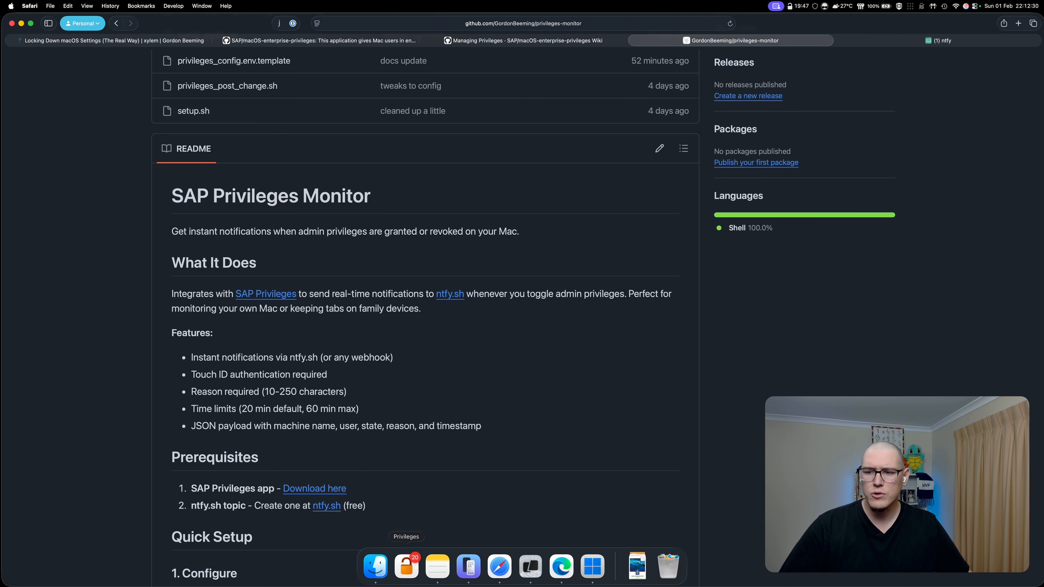
mouse_move(406, 566)
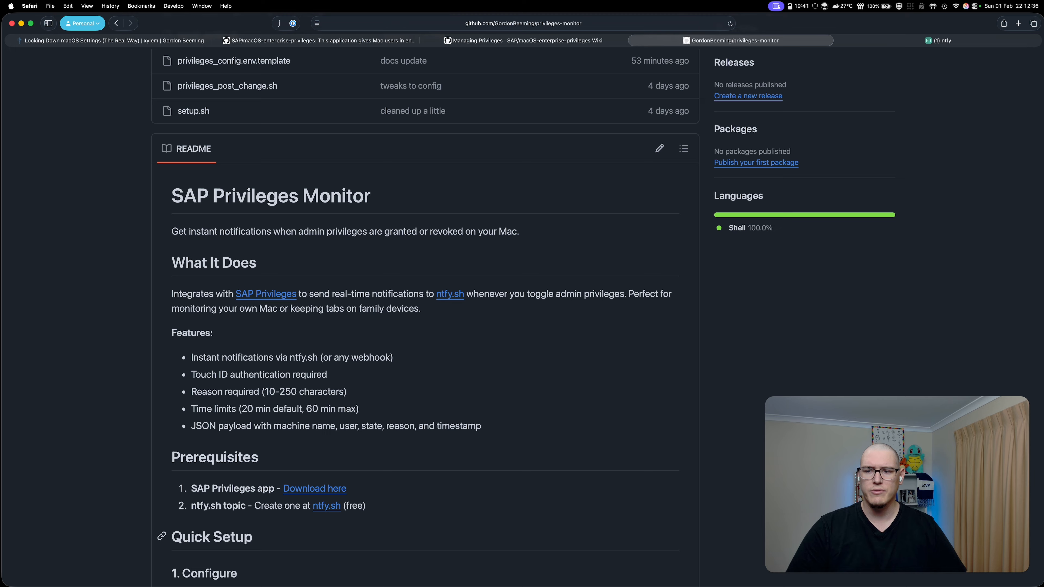
- Rerun the sudo defaults delete DisabledSystemSettings command in Warp, authenticating with the admin password
click(530, 567)
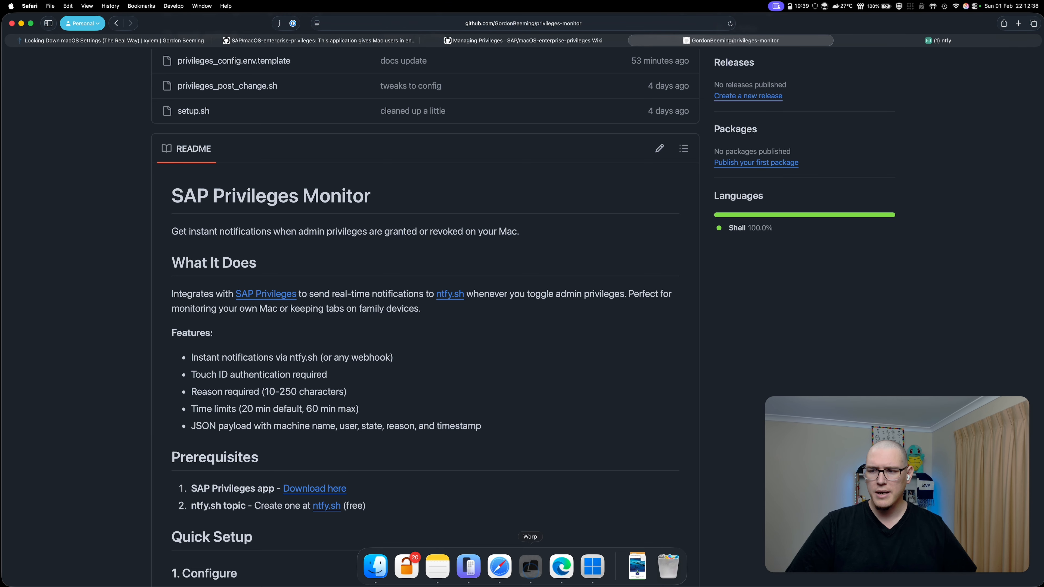
key(Up)
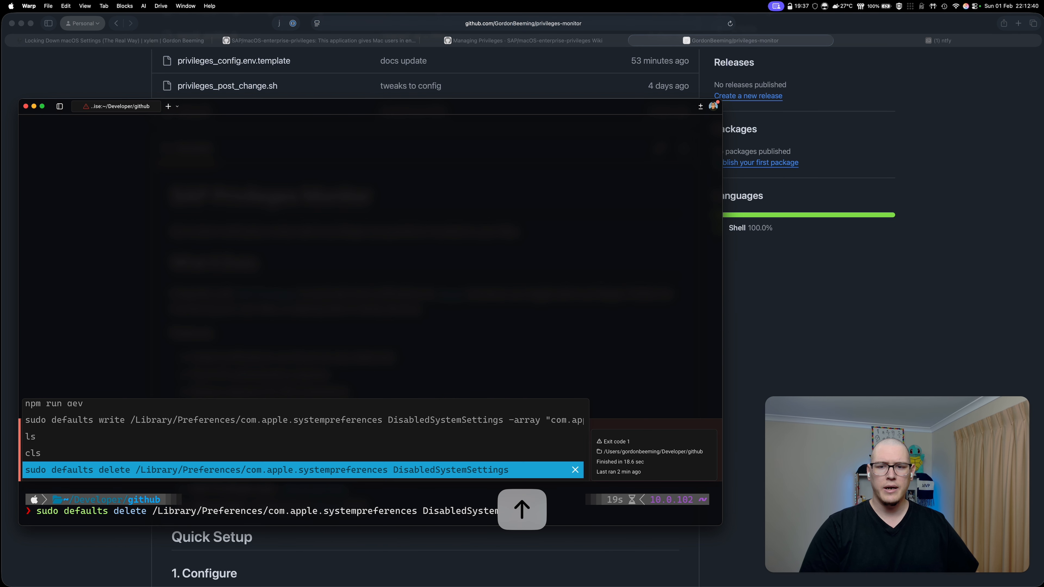
key(Return)
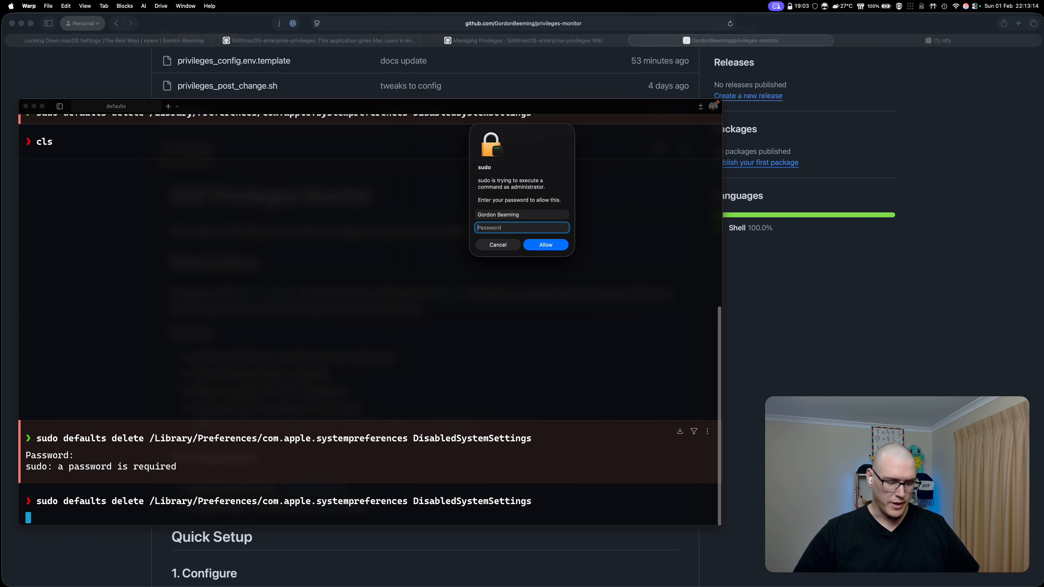
text(*******)
key(Return)
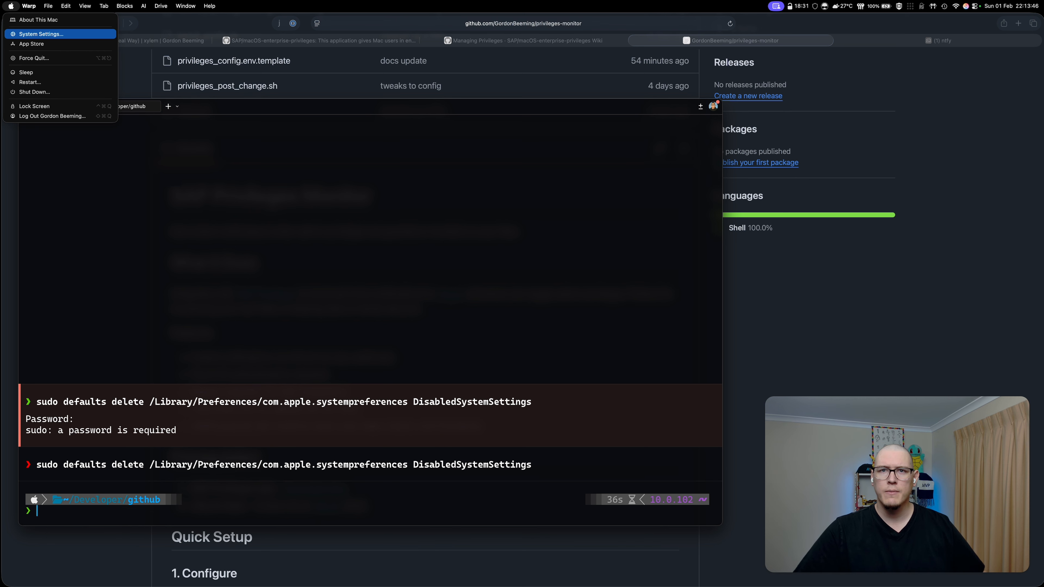
- Open System Settings and confirm General > Date & Time is accessible again
click(41, 33)
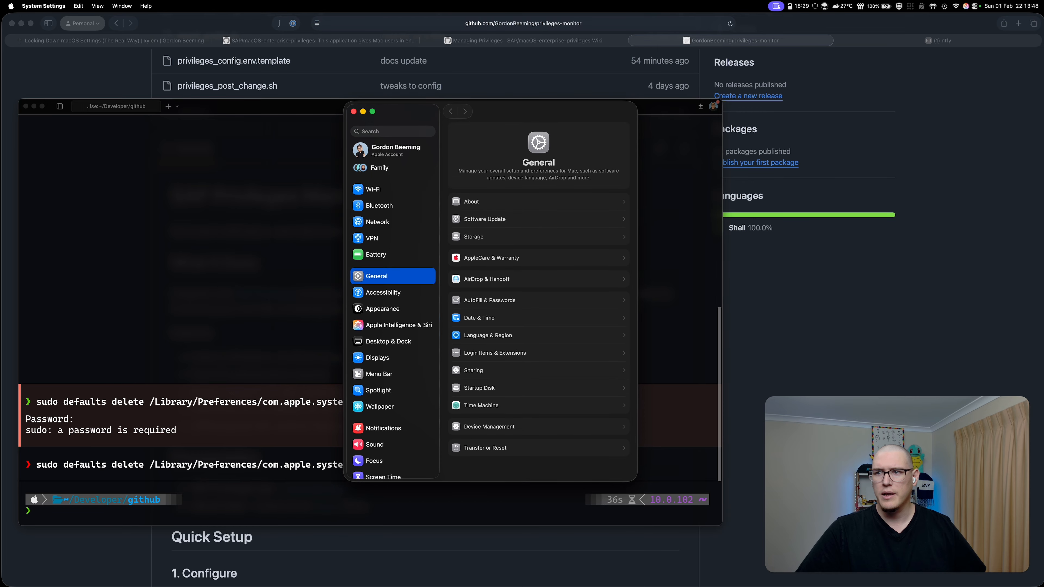
click(521, 318)
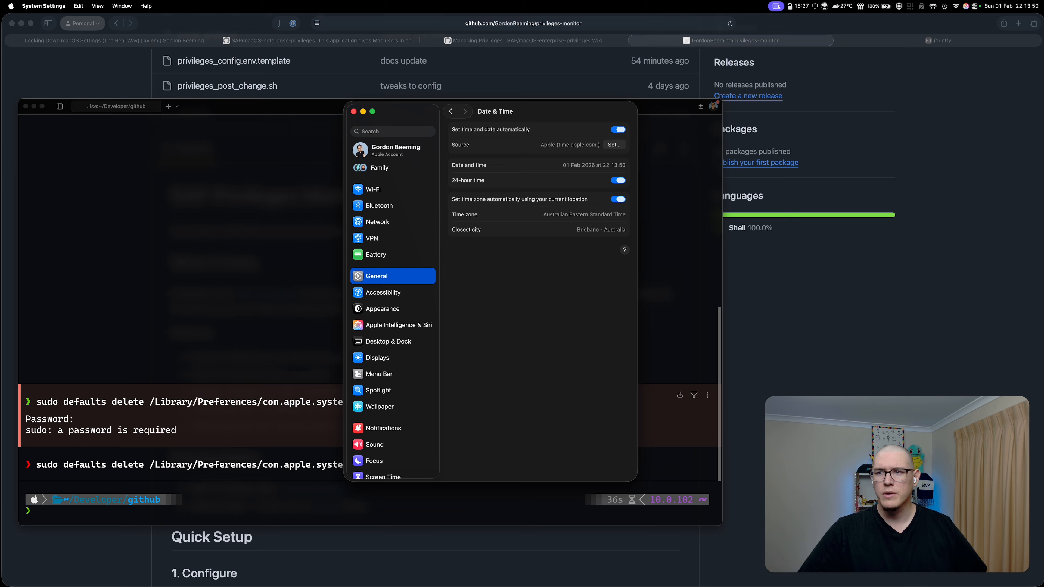
click(451, 111)
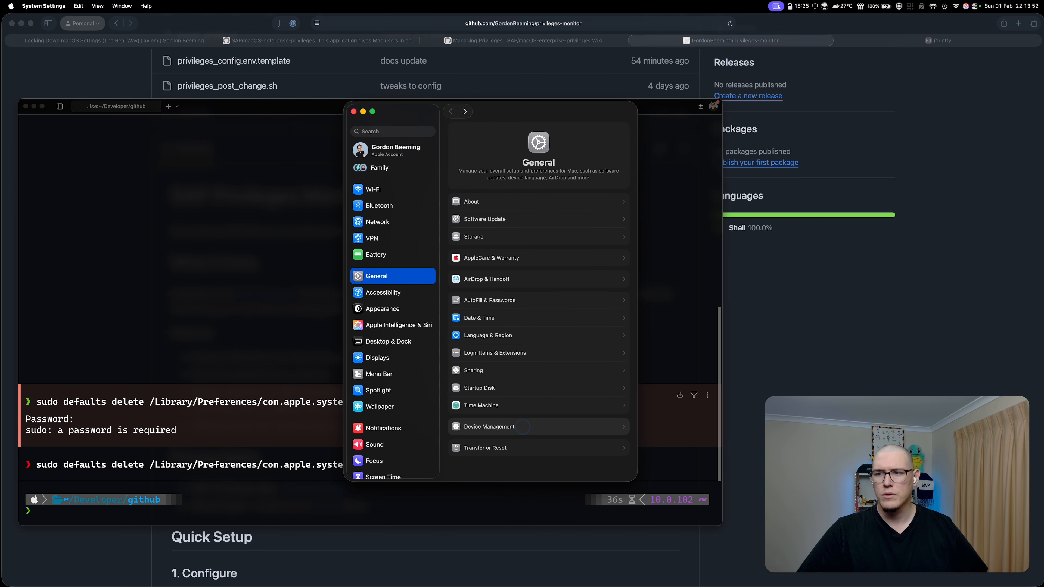
- View the SAP Privileges Configuration profile under Device Management, dismiss it, and return to Safari
click(493, 427)
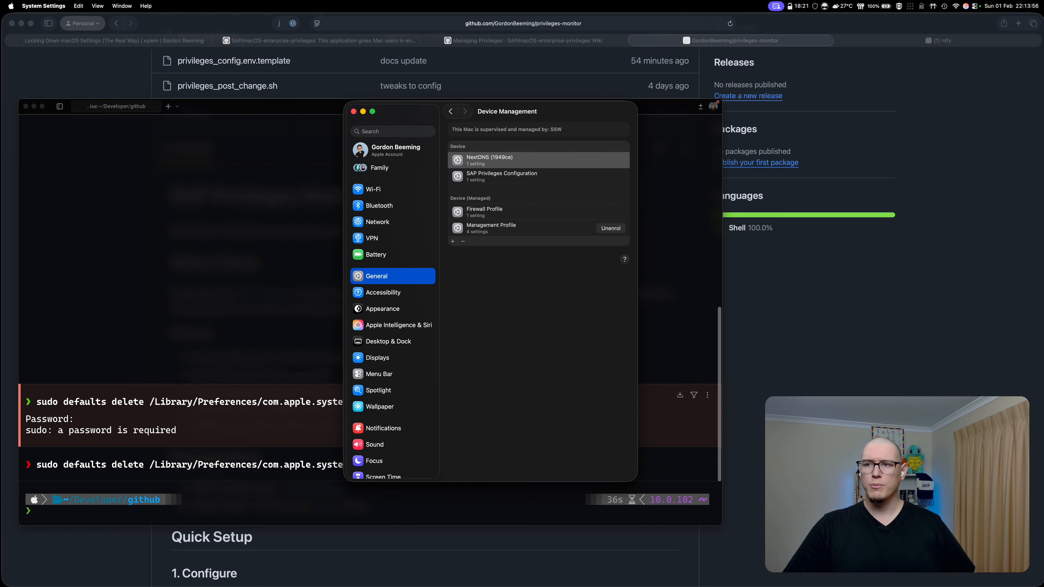
click(522, 176)
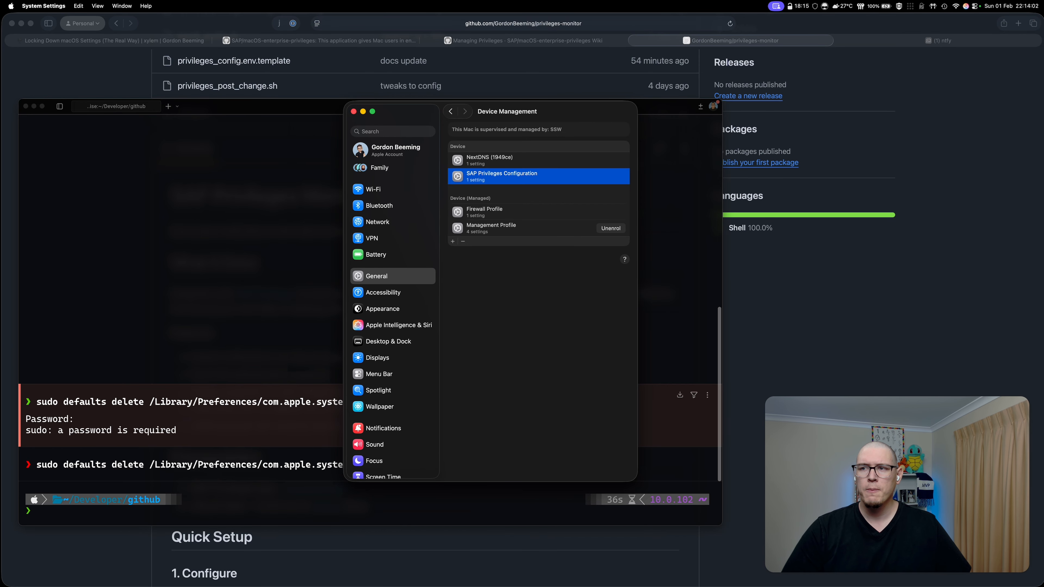
double_click(514, 177)
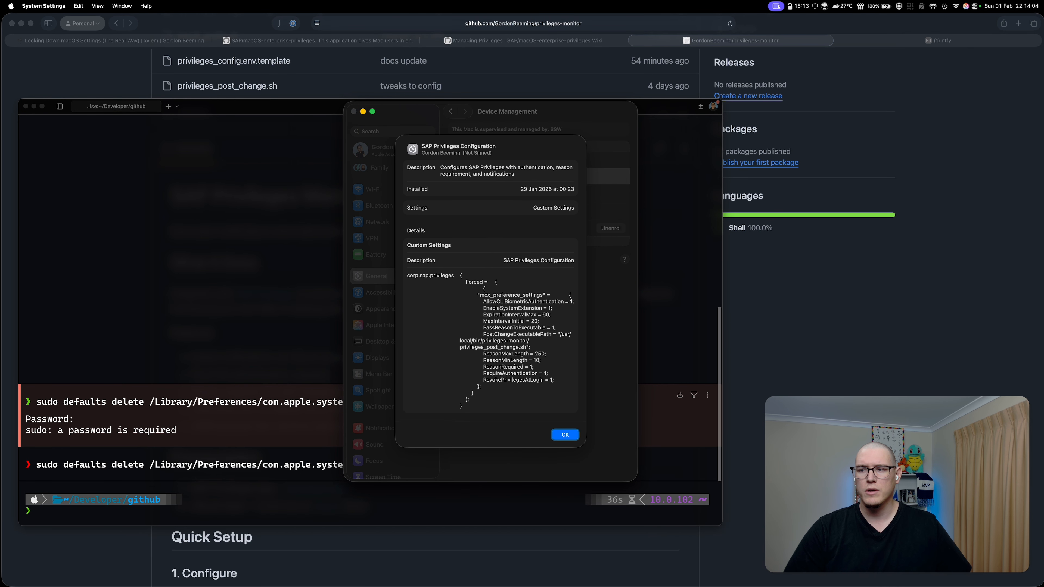
key(Return)
key(super+Tab)
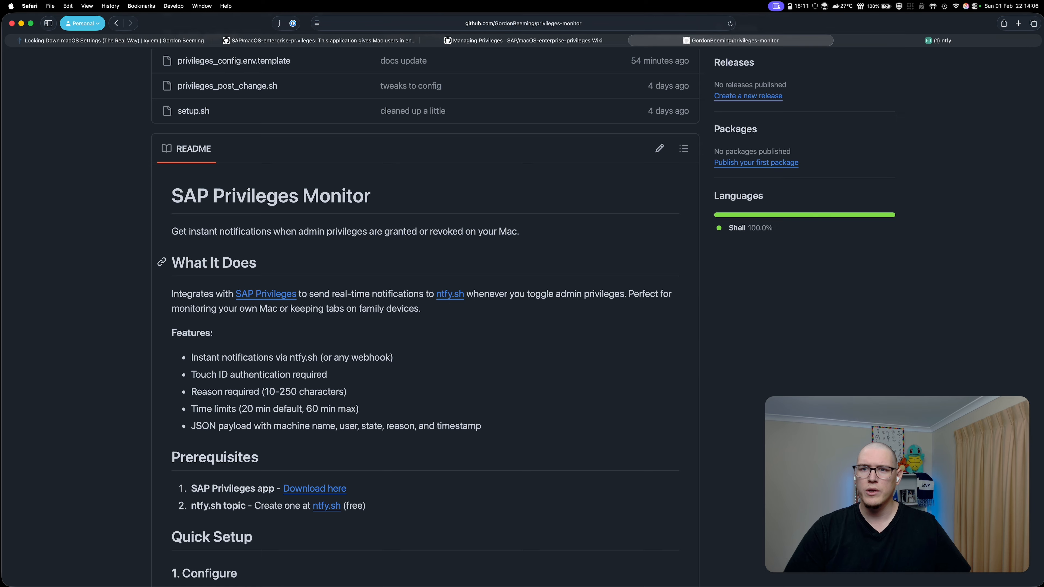
- Open com.sap.privileges.config.mobileconfig from the privileges-monitor file list, reopening it from the repo root
scroll(207, 254, up, 5)
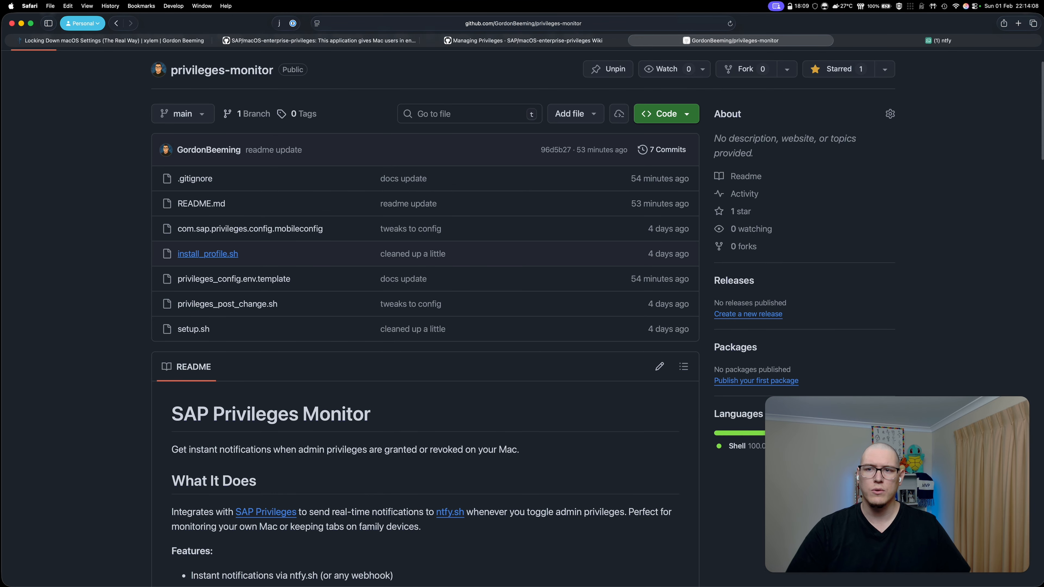
click(308, 229)
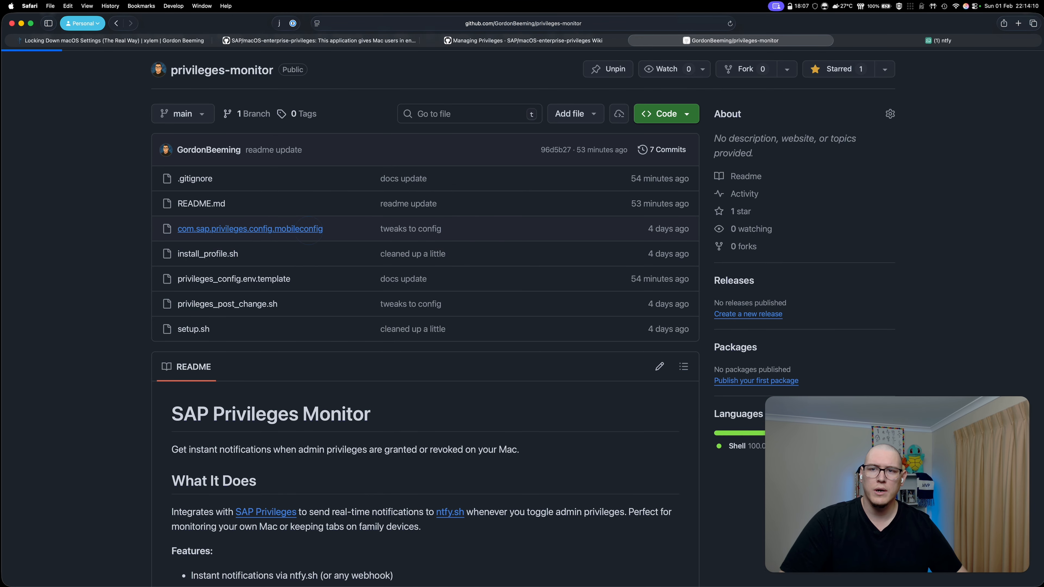
scroll(309, 229, down, 3)
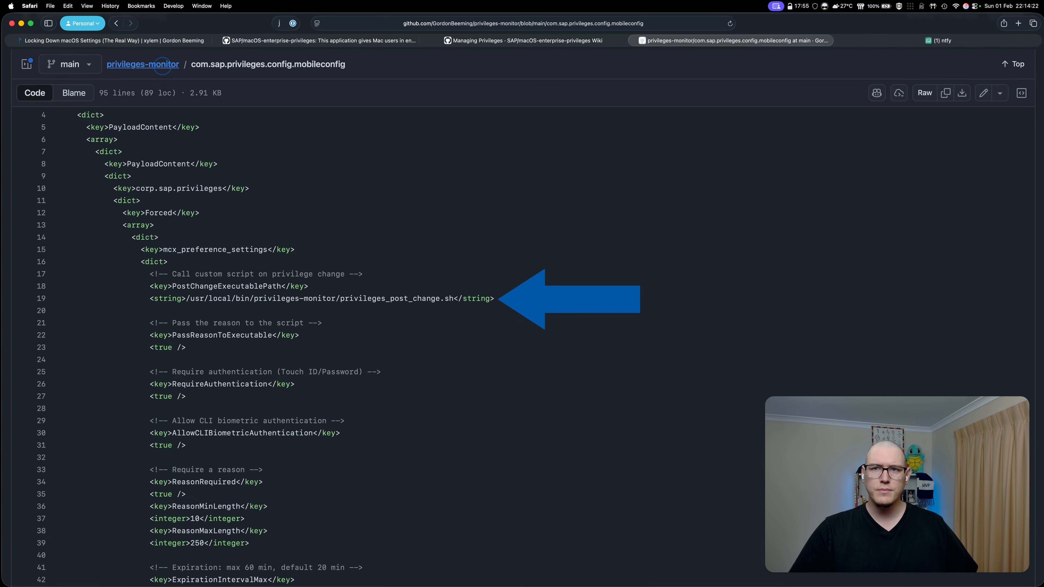
click(162, 66)
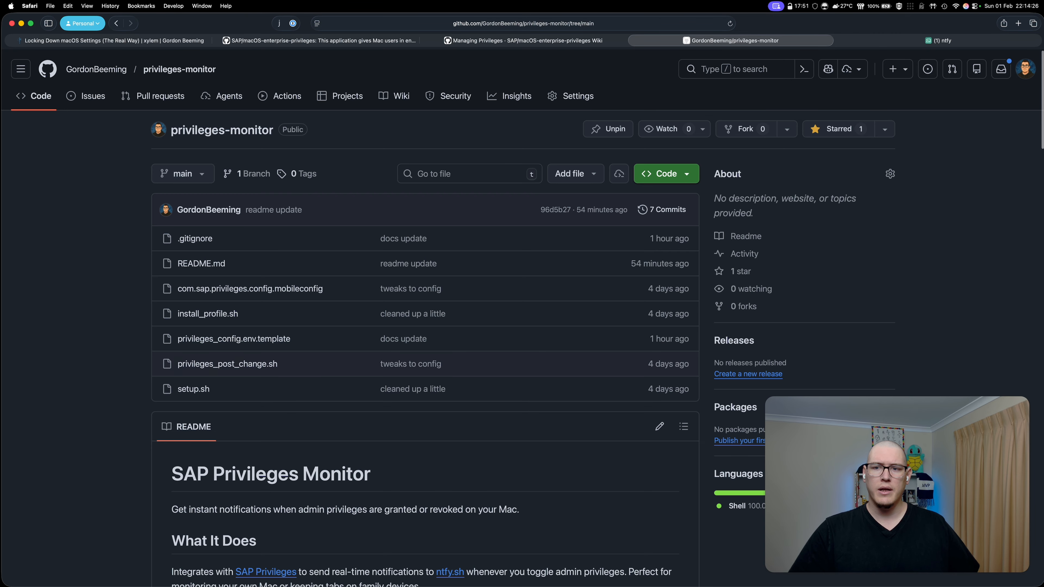
click(231, 288)
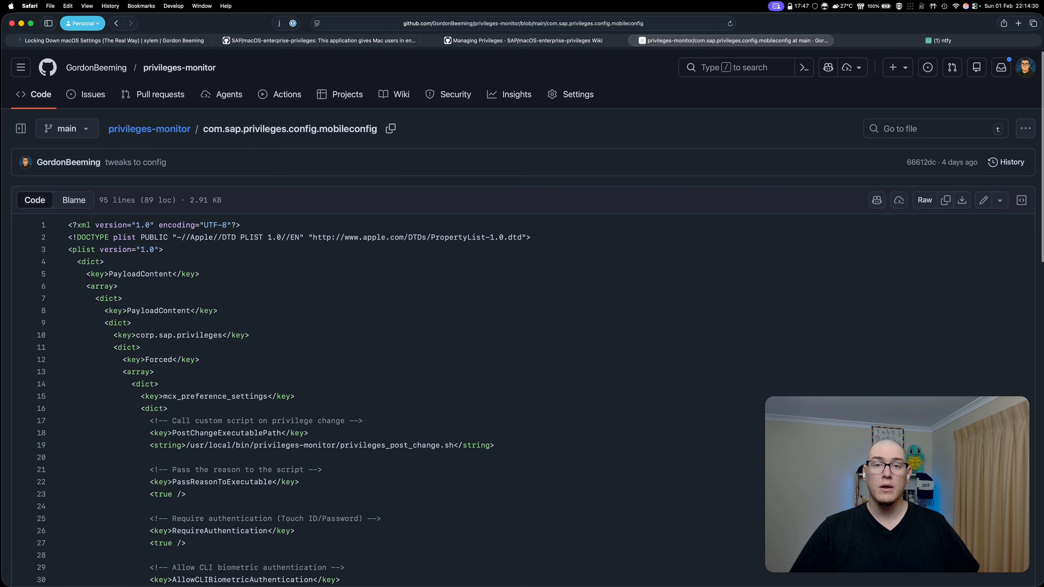
scroll(522, 329, down, 5)
- Scroll through the mobileconfig code view down to line 95
scroll(522, 329, down, 1)
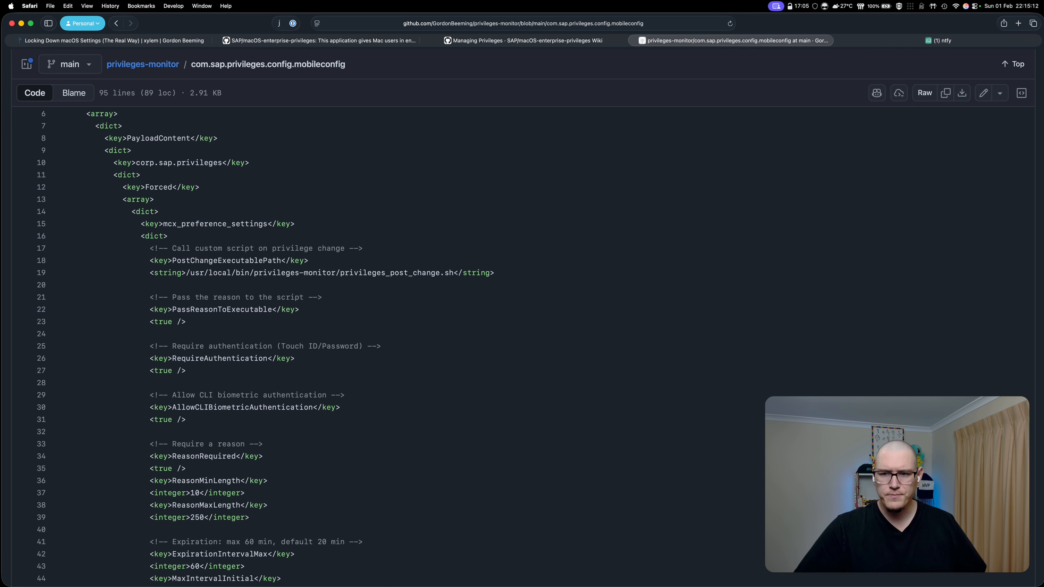
scroll(521, 347, down, 2)
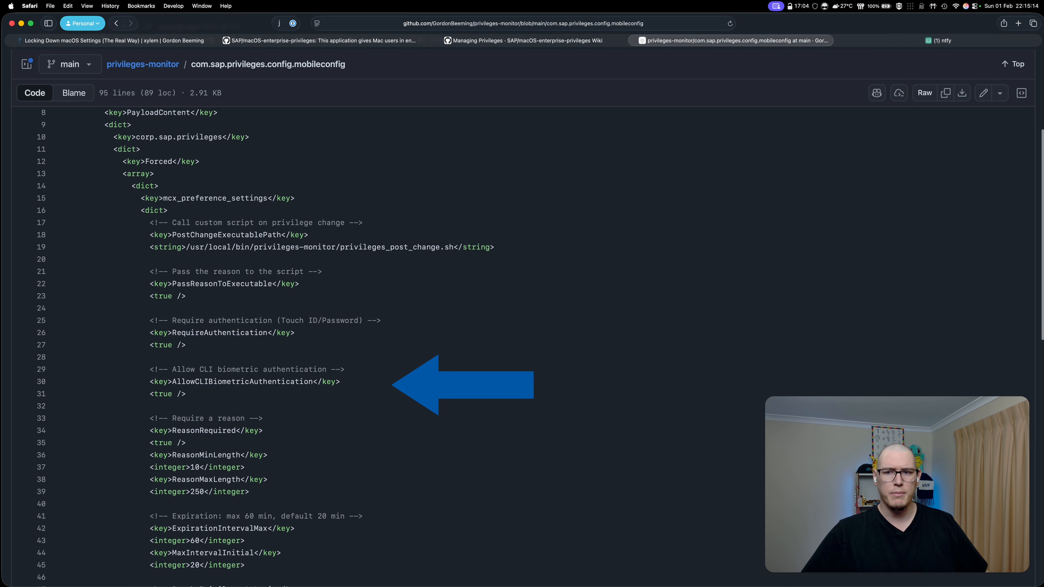
scroll(522, 347, down, 2)
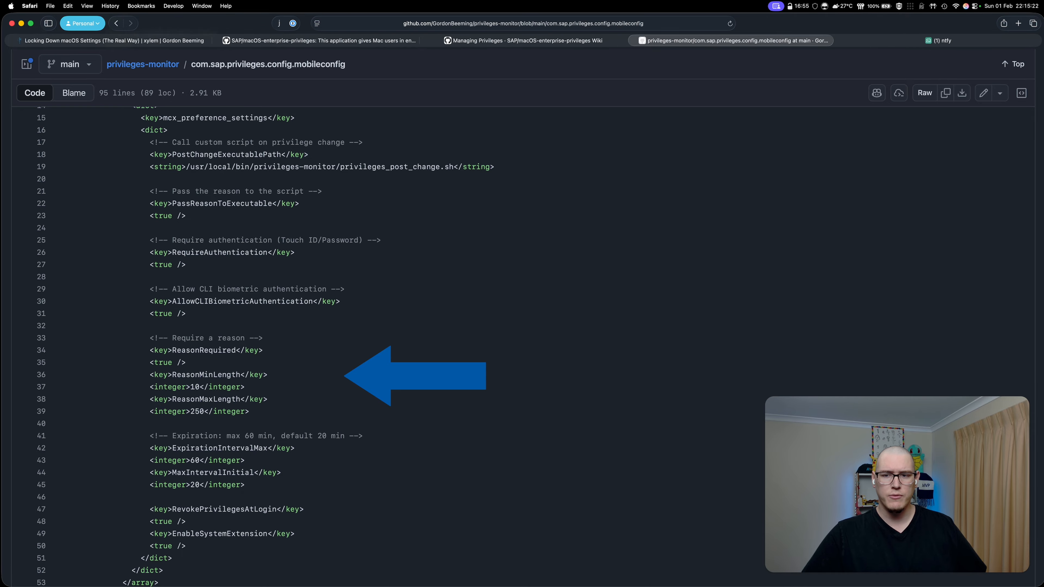
scroll(522, 347, down, 3)
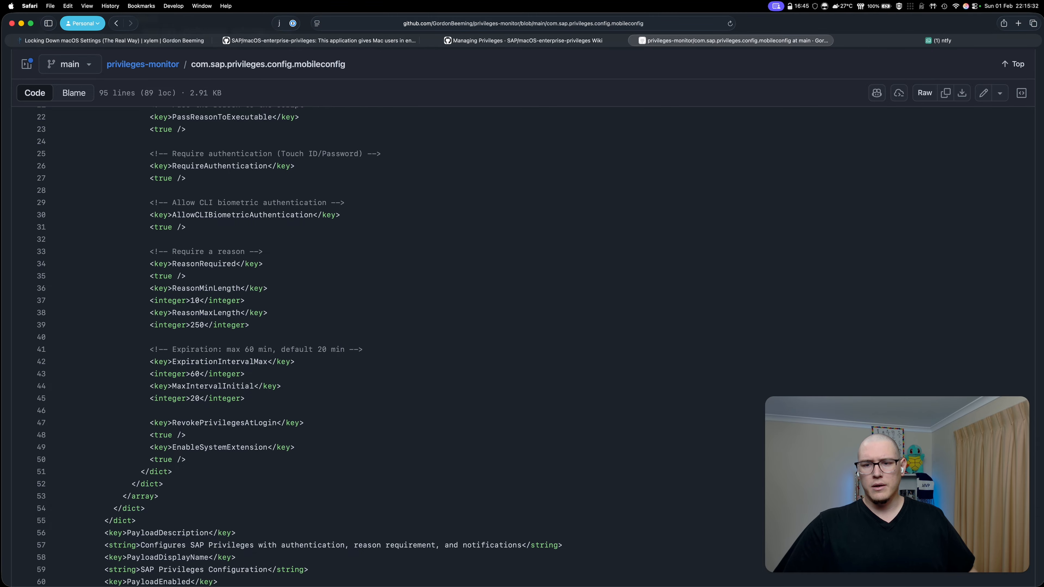
scroll(522, 345, down, 5)
scroll(522, 345, down, 6)
scroll(522, 346, down, 2)
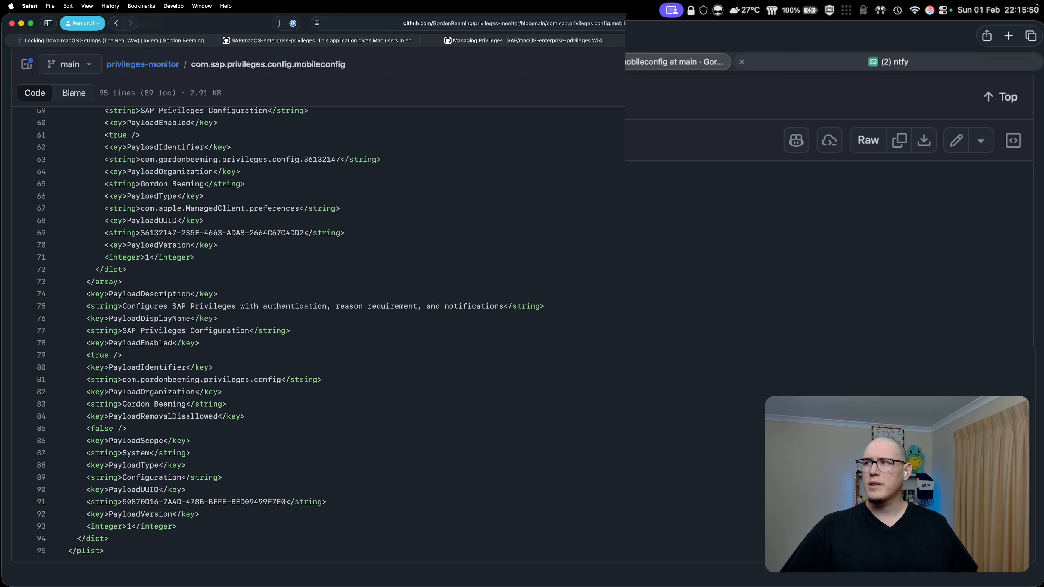
- Switch to the ntfy tab and view the beeming_privileges alerts in iPhone Mirroring
click(892, 62)
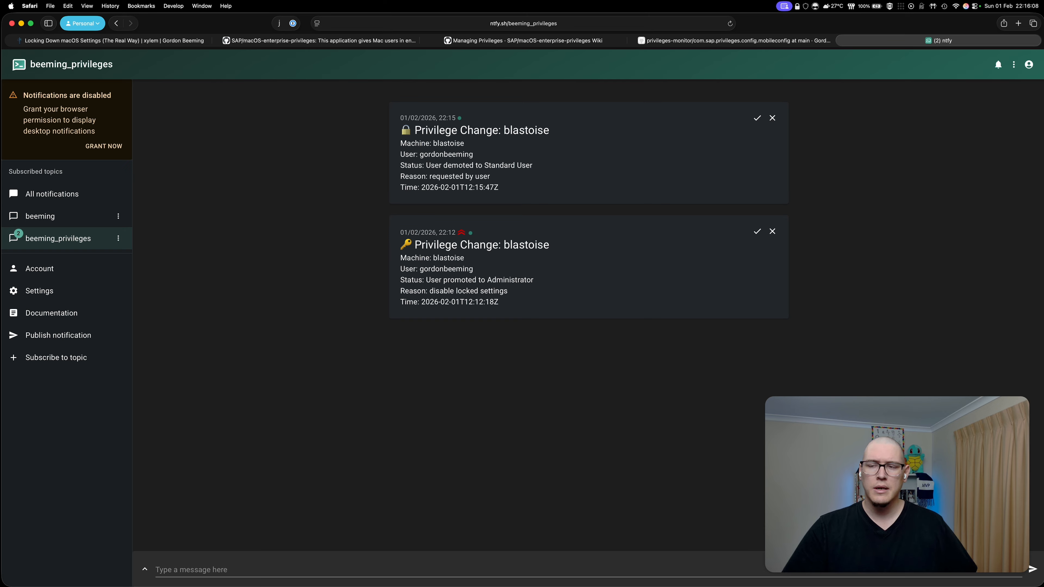
mouse_move(452, 584)
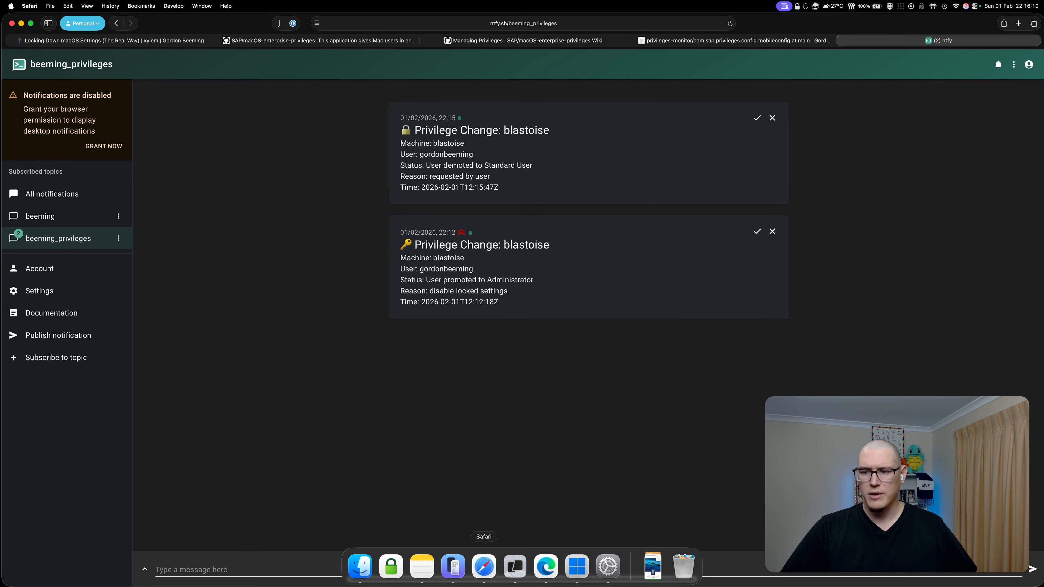
click(453, 566)
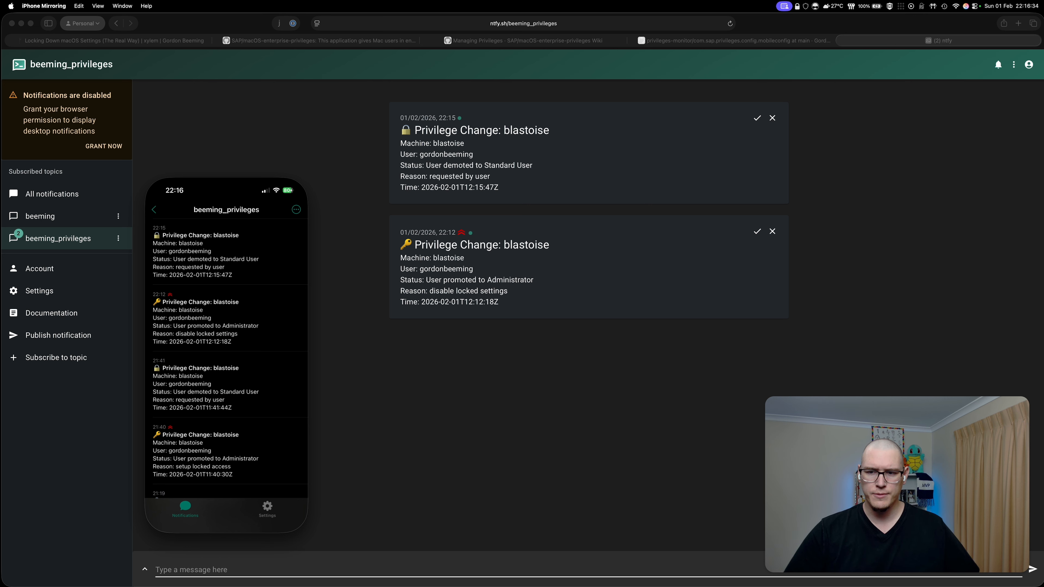
- Close the phone's ntfy app and iPhone Mirroring, bringing Warp's terminal forward
click(226, 528)
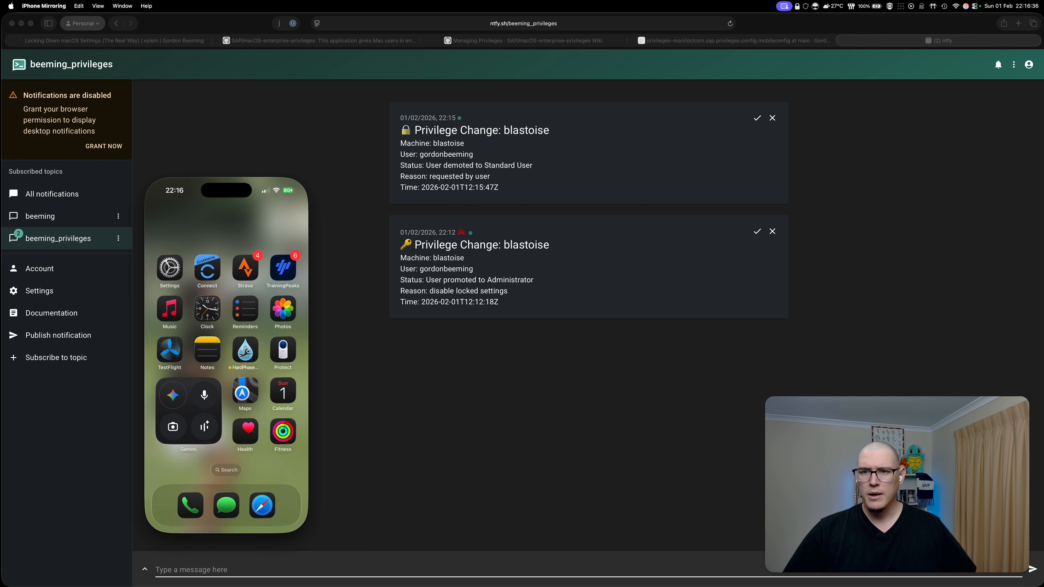
click(148, 173)
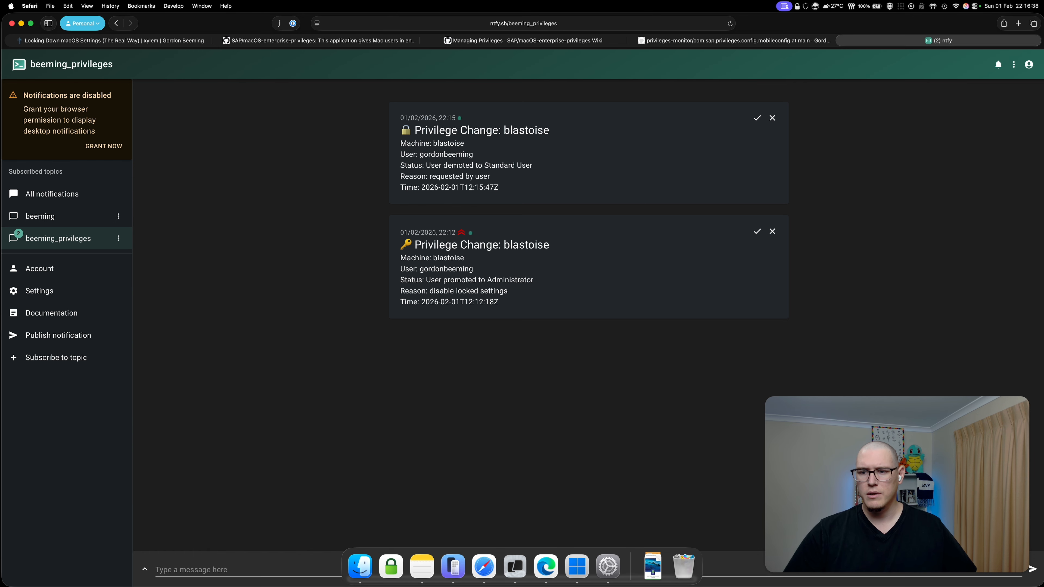
click(514, 566)
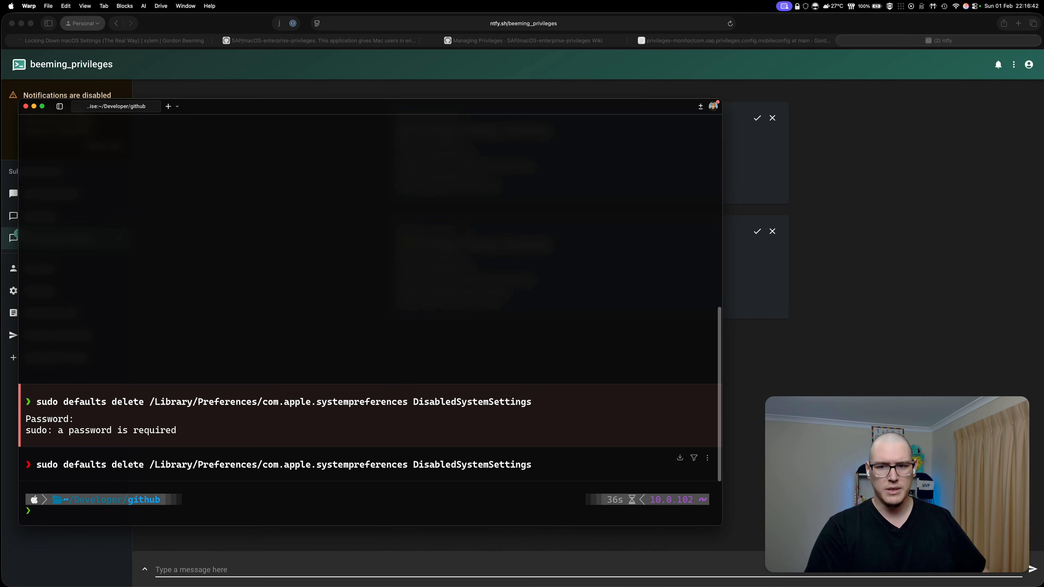
- Run sudo ls in Warp to confirm it's refused, then return to Safari's blog post
text(sudo sl)
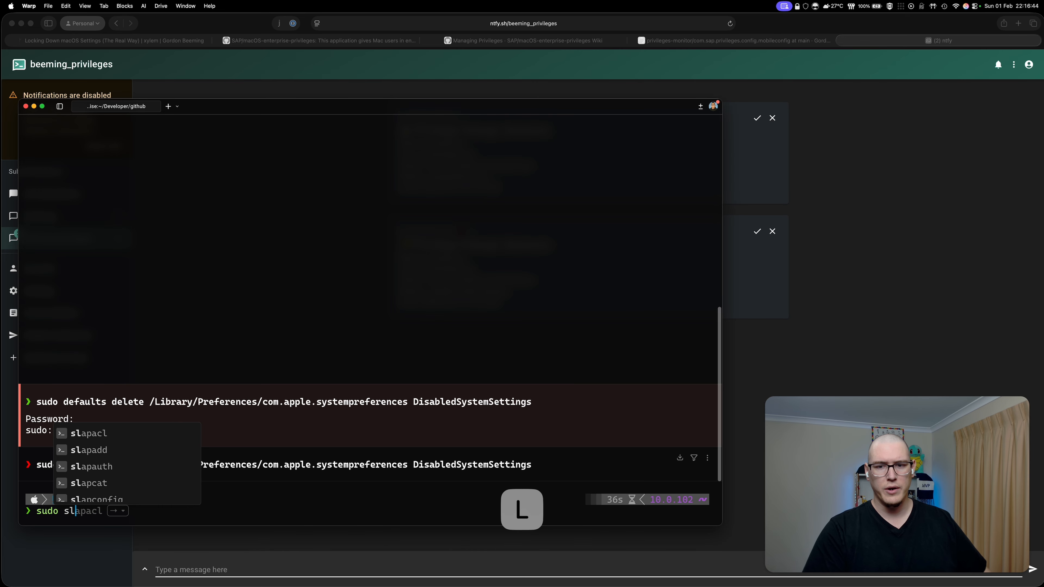
key(BackSpace)
key(BackSpace)
text(ls)
key(Return)
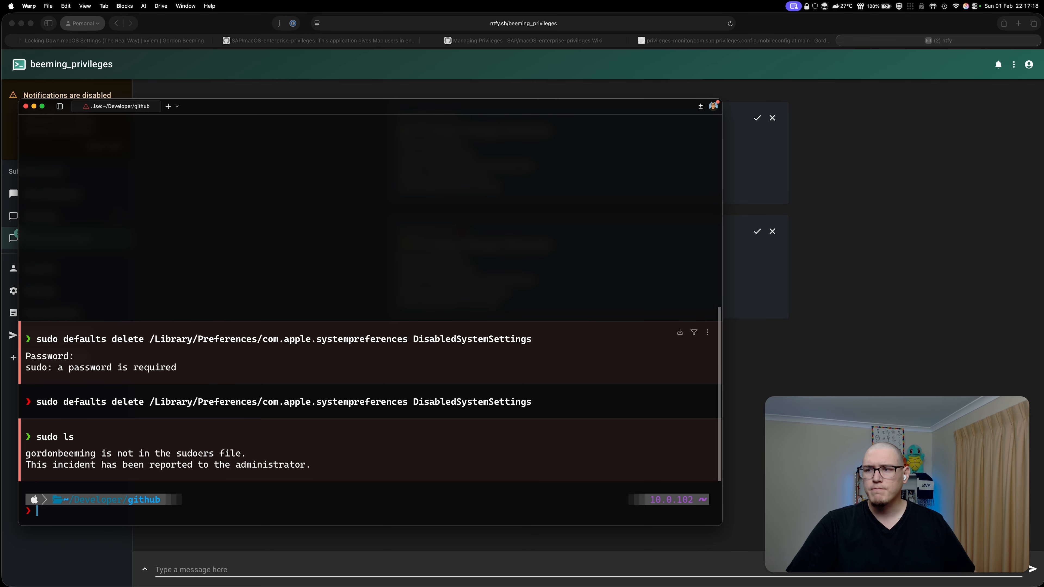
key(super+Tab)
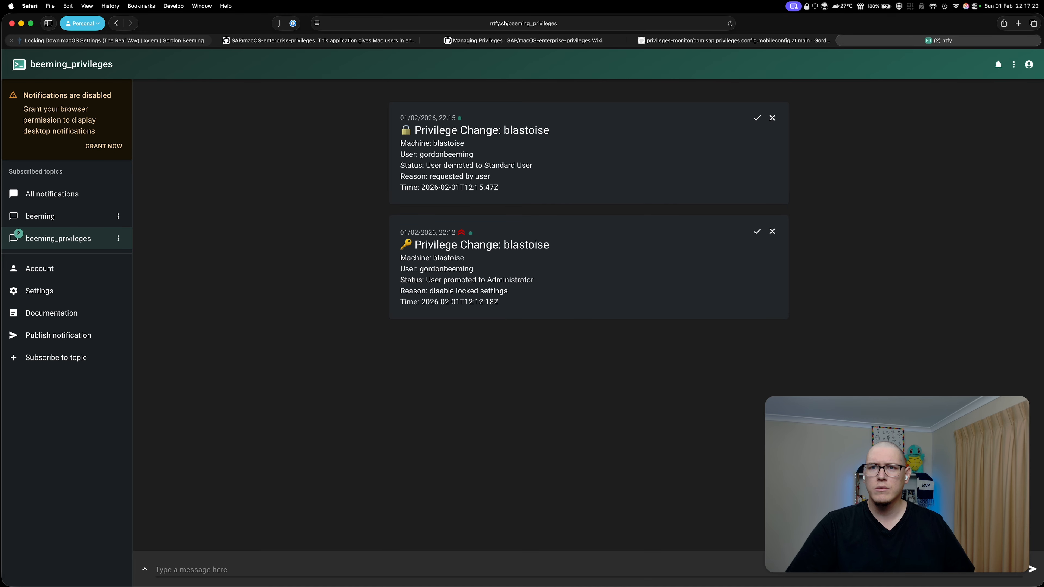
click(169, 40)
- Review the How to Revert command, selecting Library and Preferences, then return to ntfy
scroll(523, 313, up, 10)
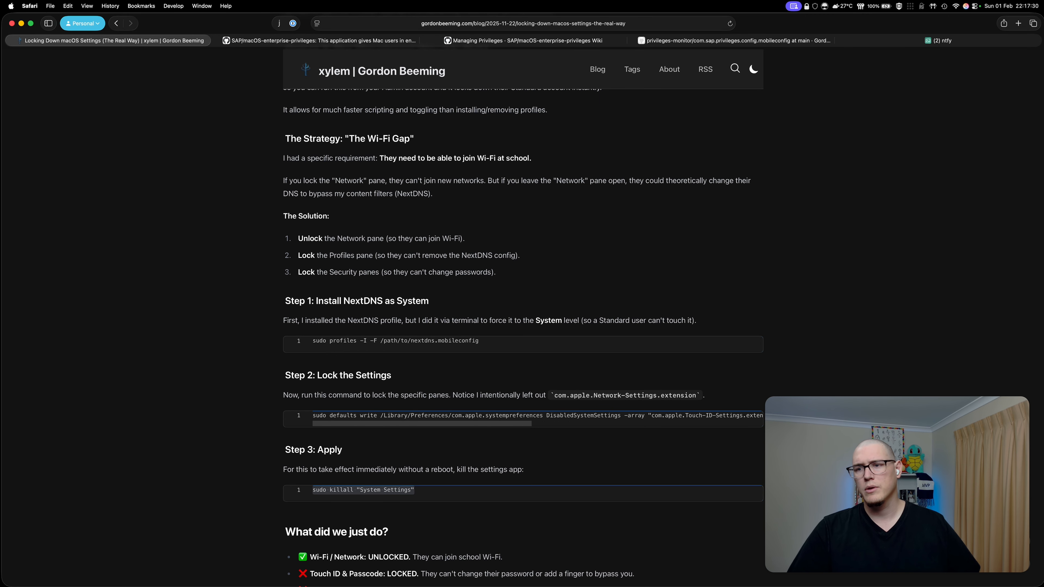
scroll(522, 313, down, 2)
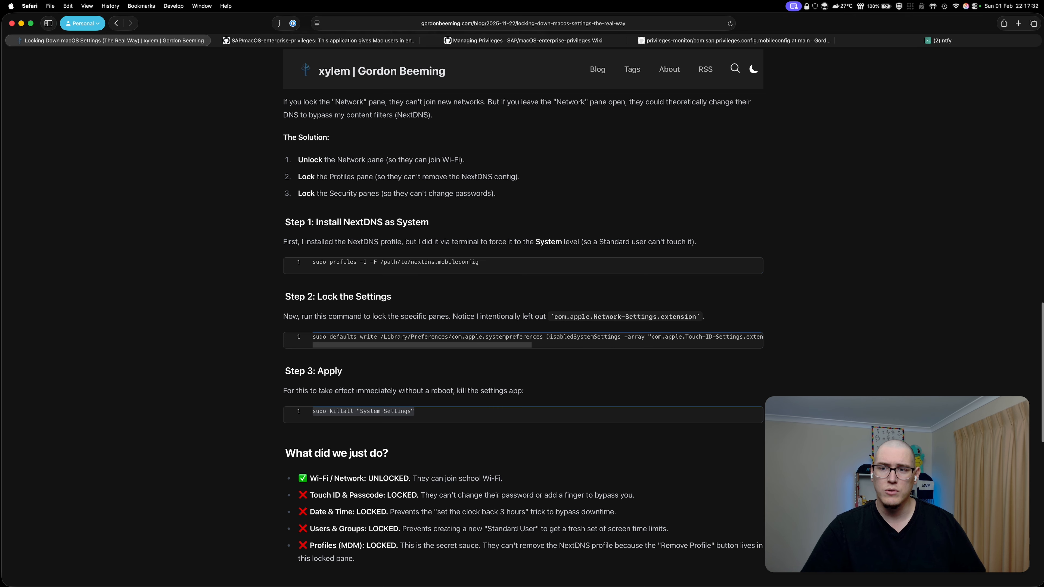
scroll(522, 312, down, 4)
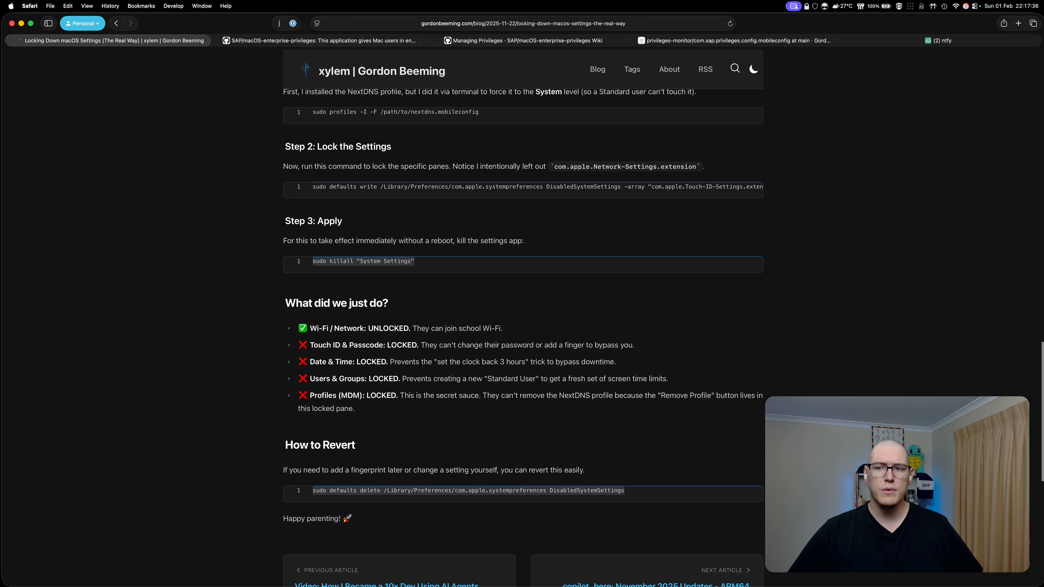
scroll(522, 312, down, 2)
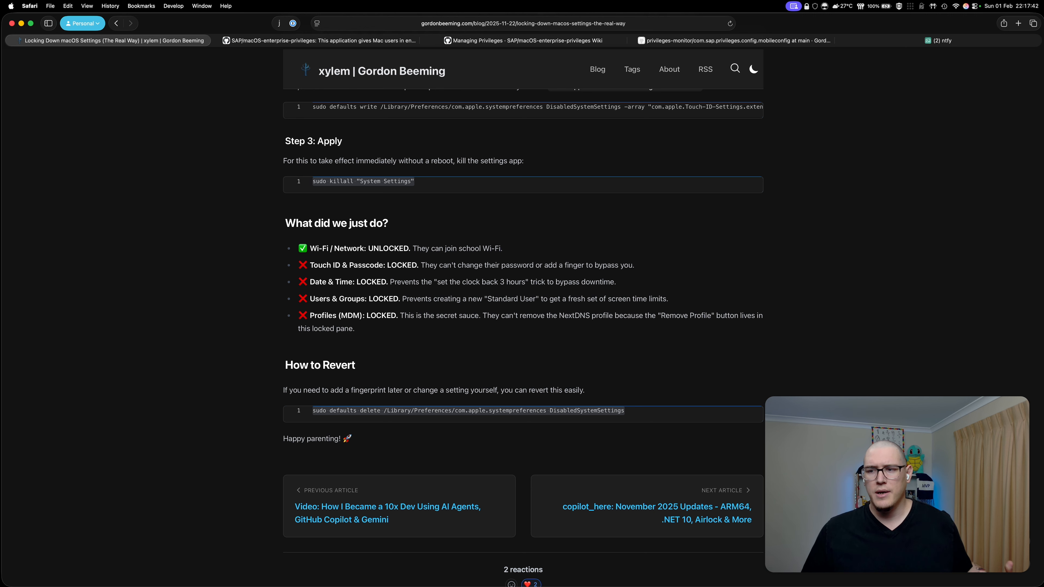
double_click(398, 410)
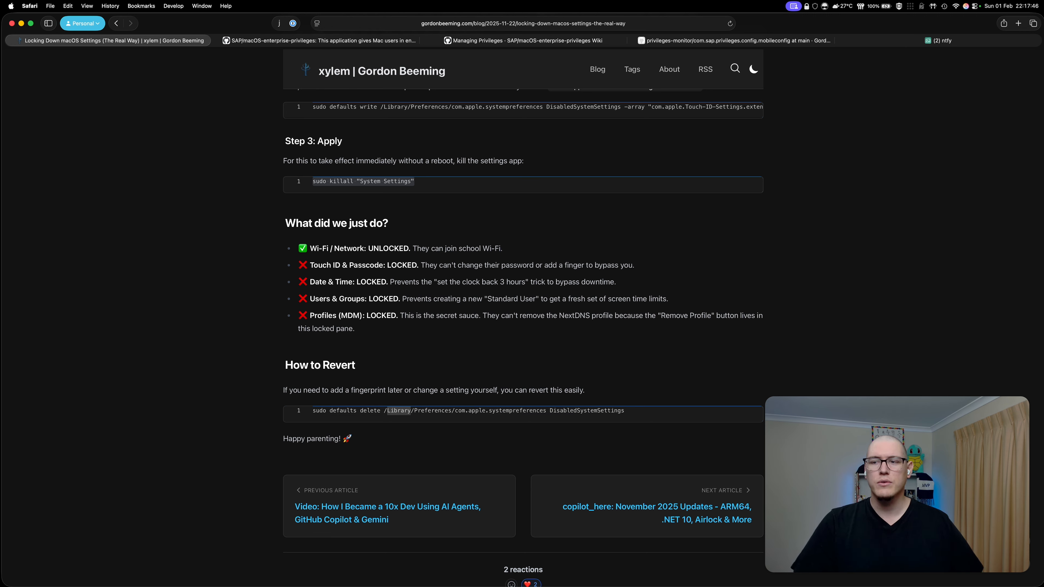
double_click(431, 411)
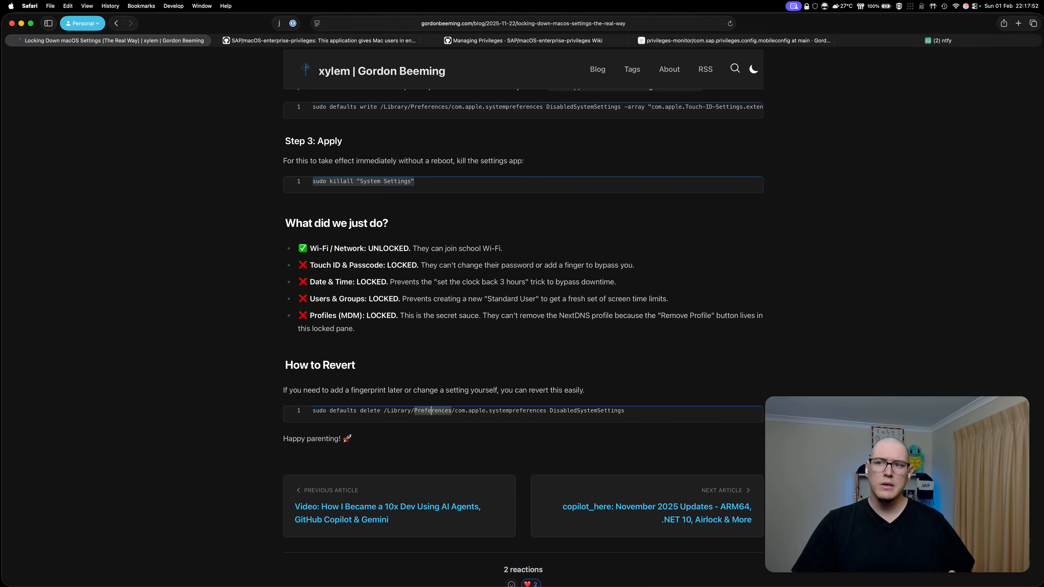
scroll(431, 410, up, 1)
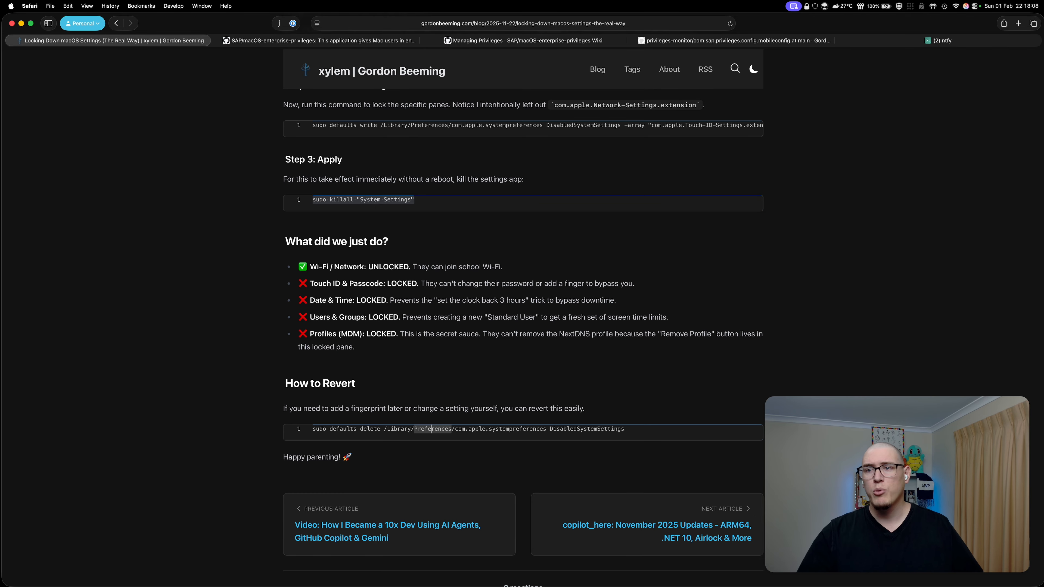
click(938, 40)
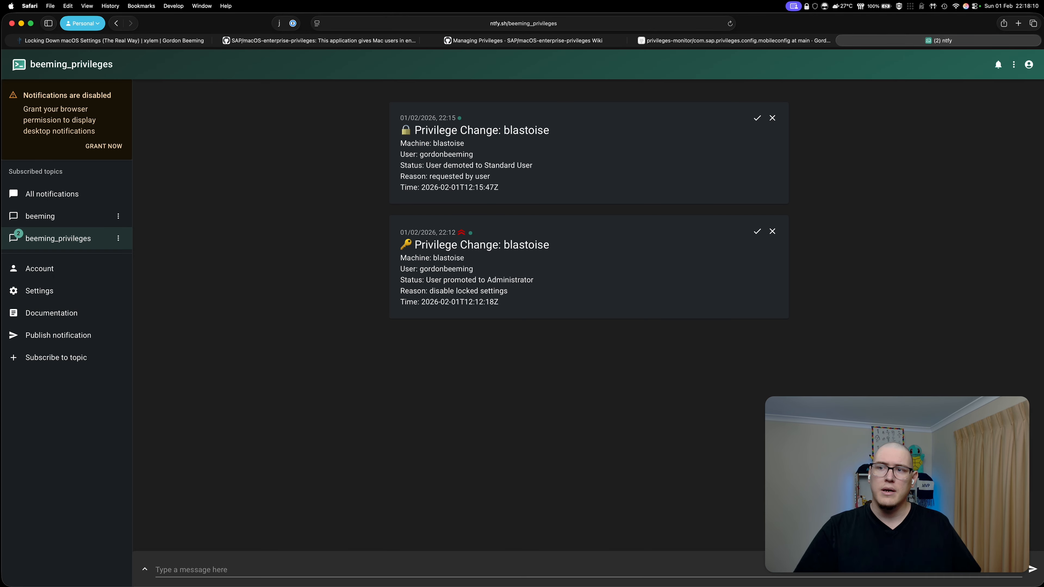